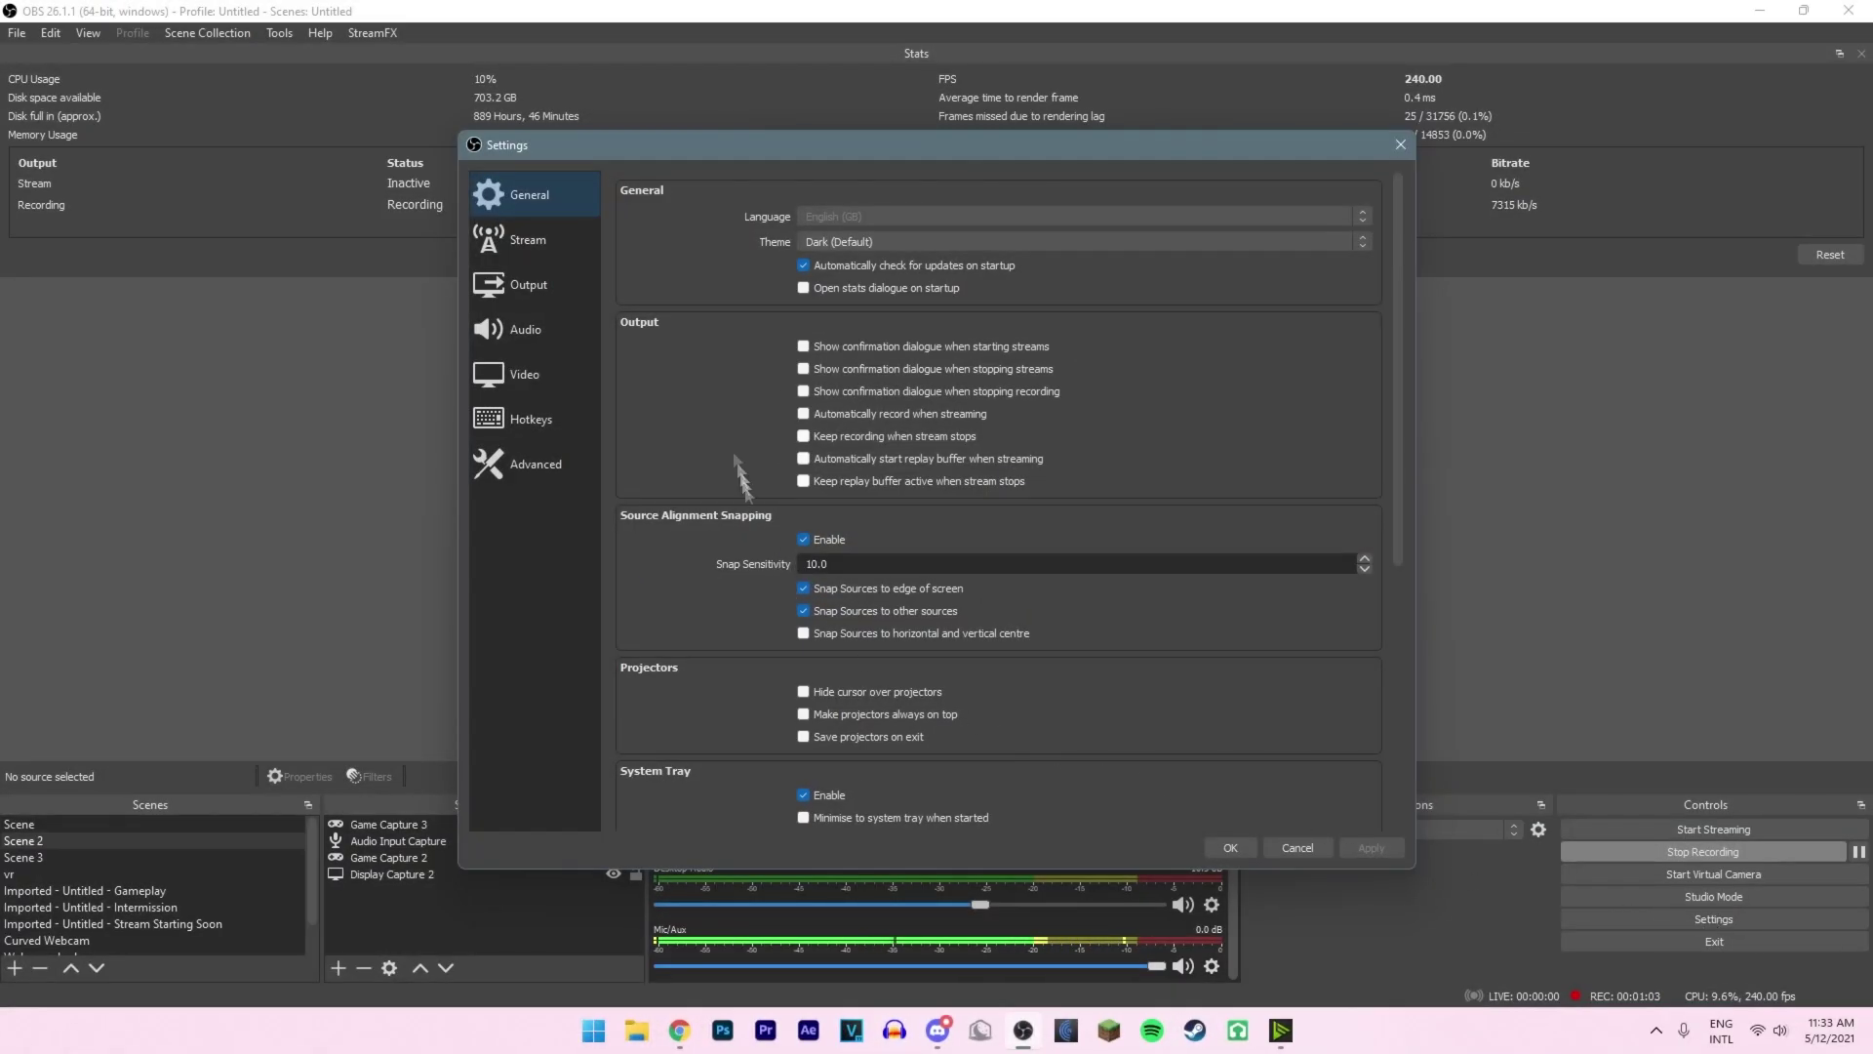
Step: Review the Output > Recording settings, keeping CQP, CQ level 18 and the Max Performance preset
{"action": "left_click", "coordinate": [558, 292]}
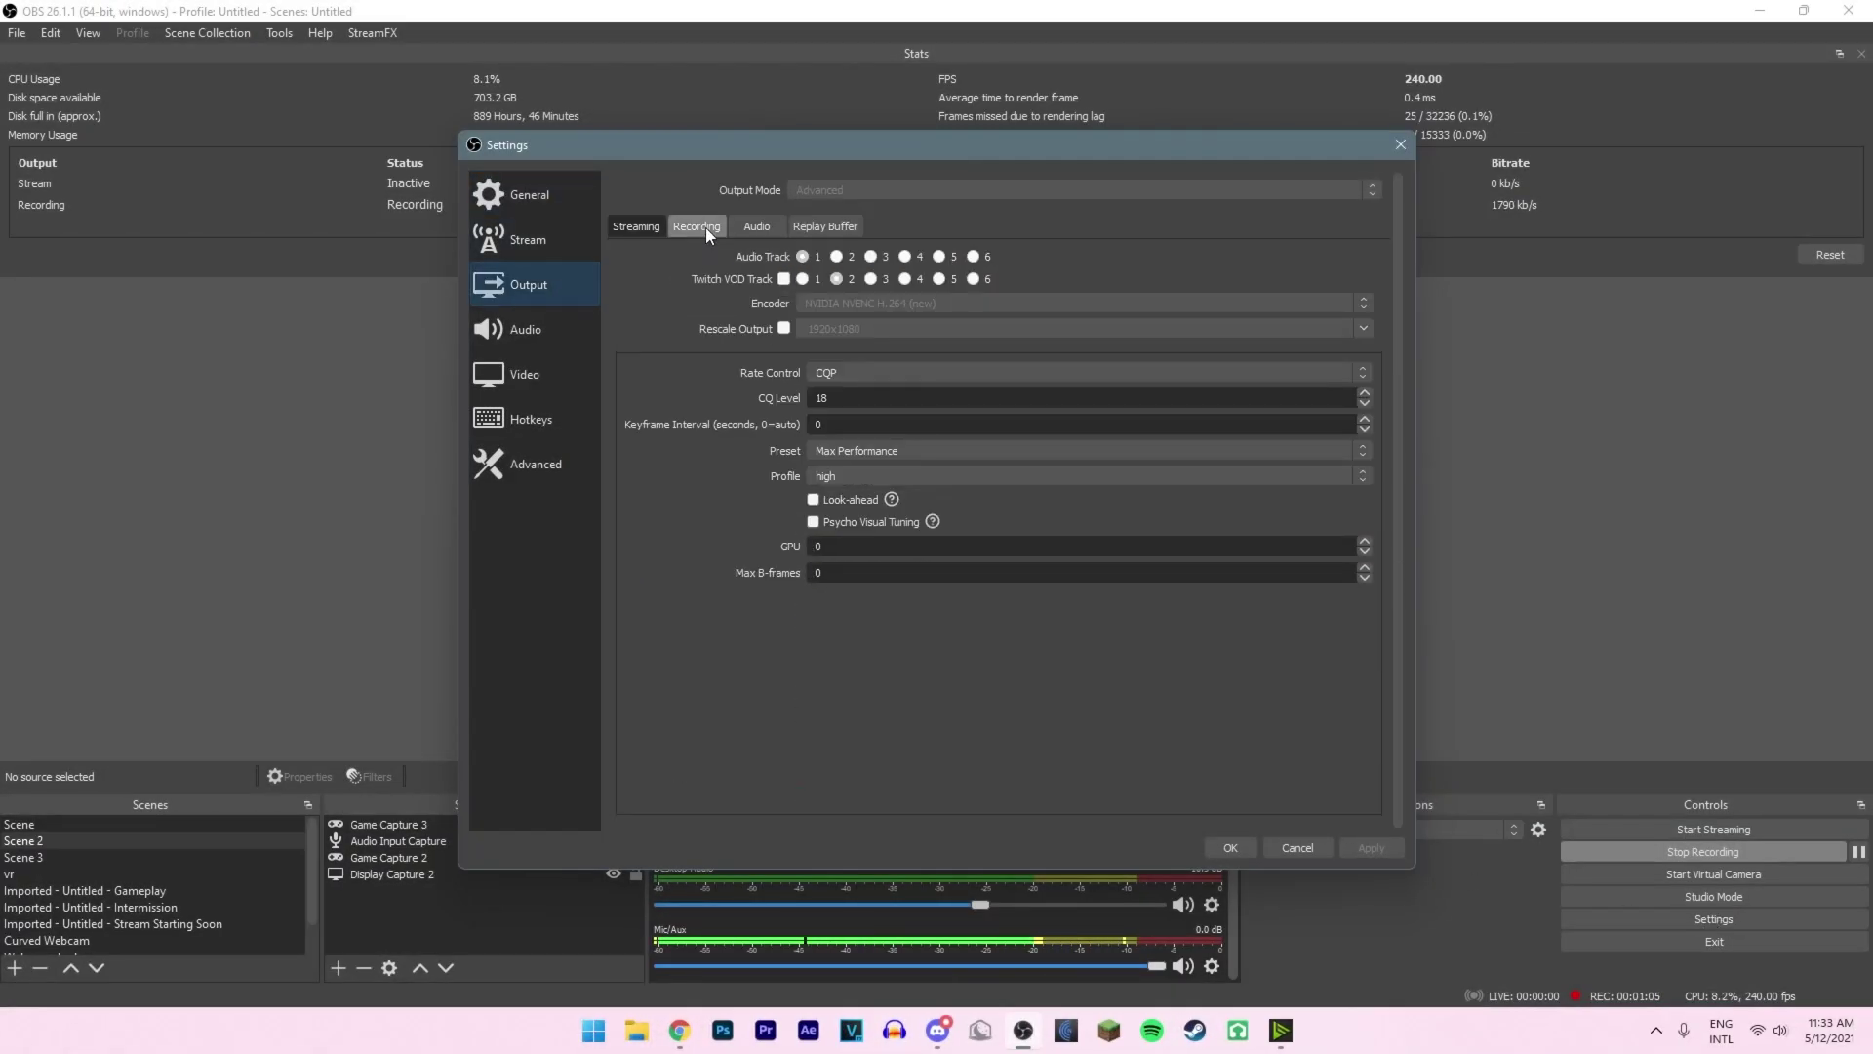
{"action": "left_click", "coordinate": [700, 226]}
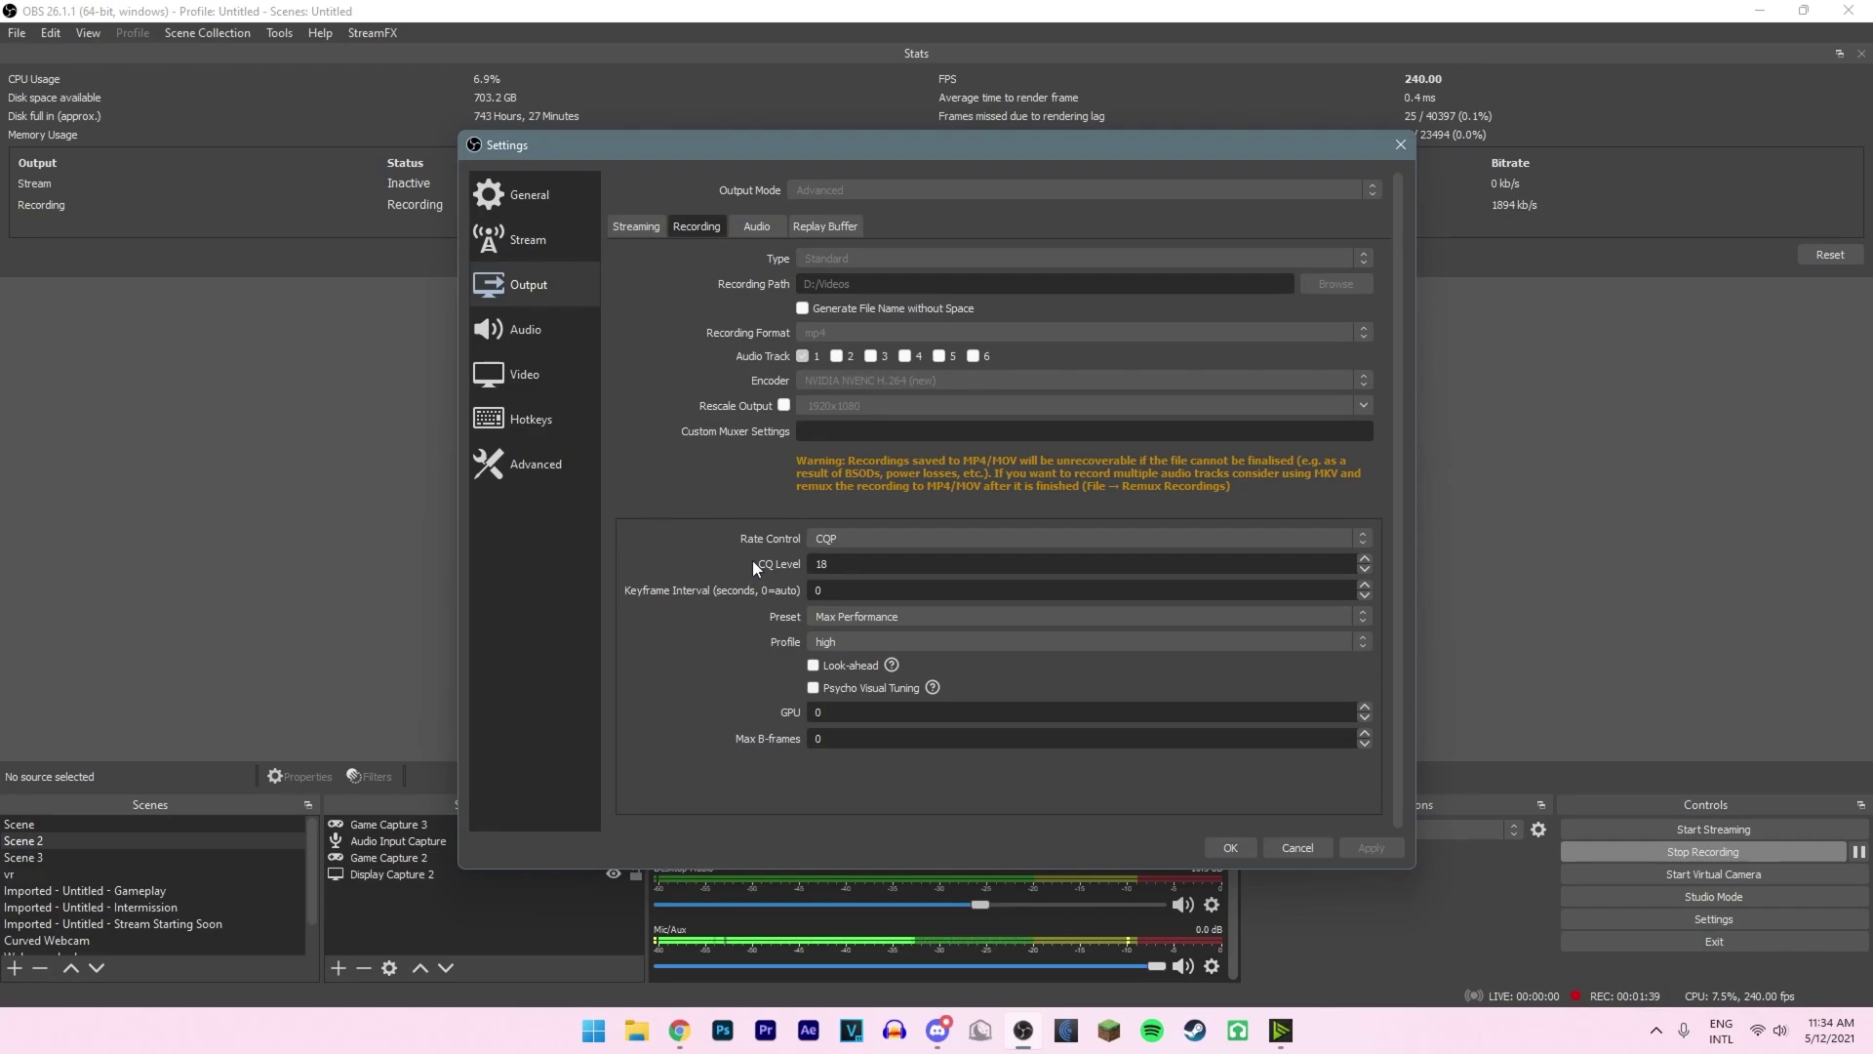
{"action": "left_click", "coordinate": [880, 618]}
{"action": "left_click", "coordinate": [748, 663]}
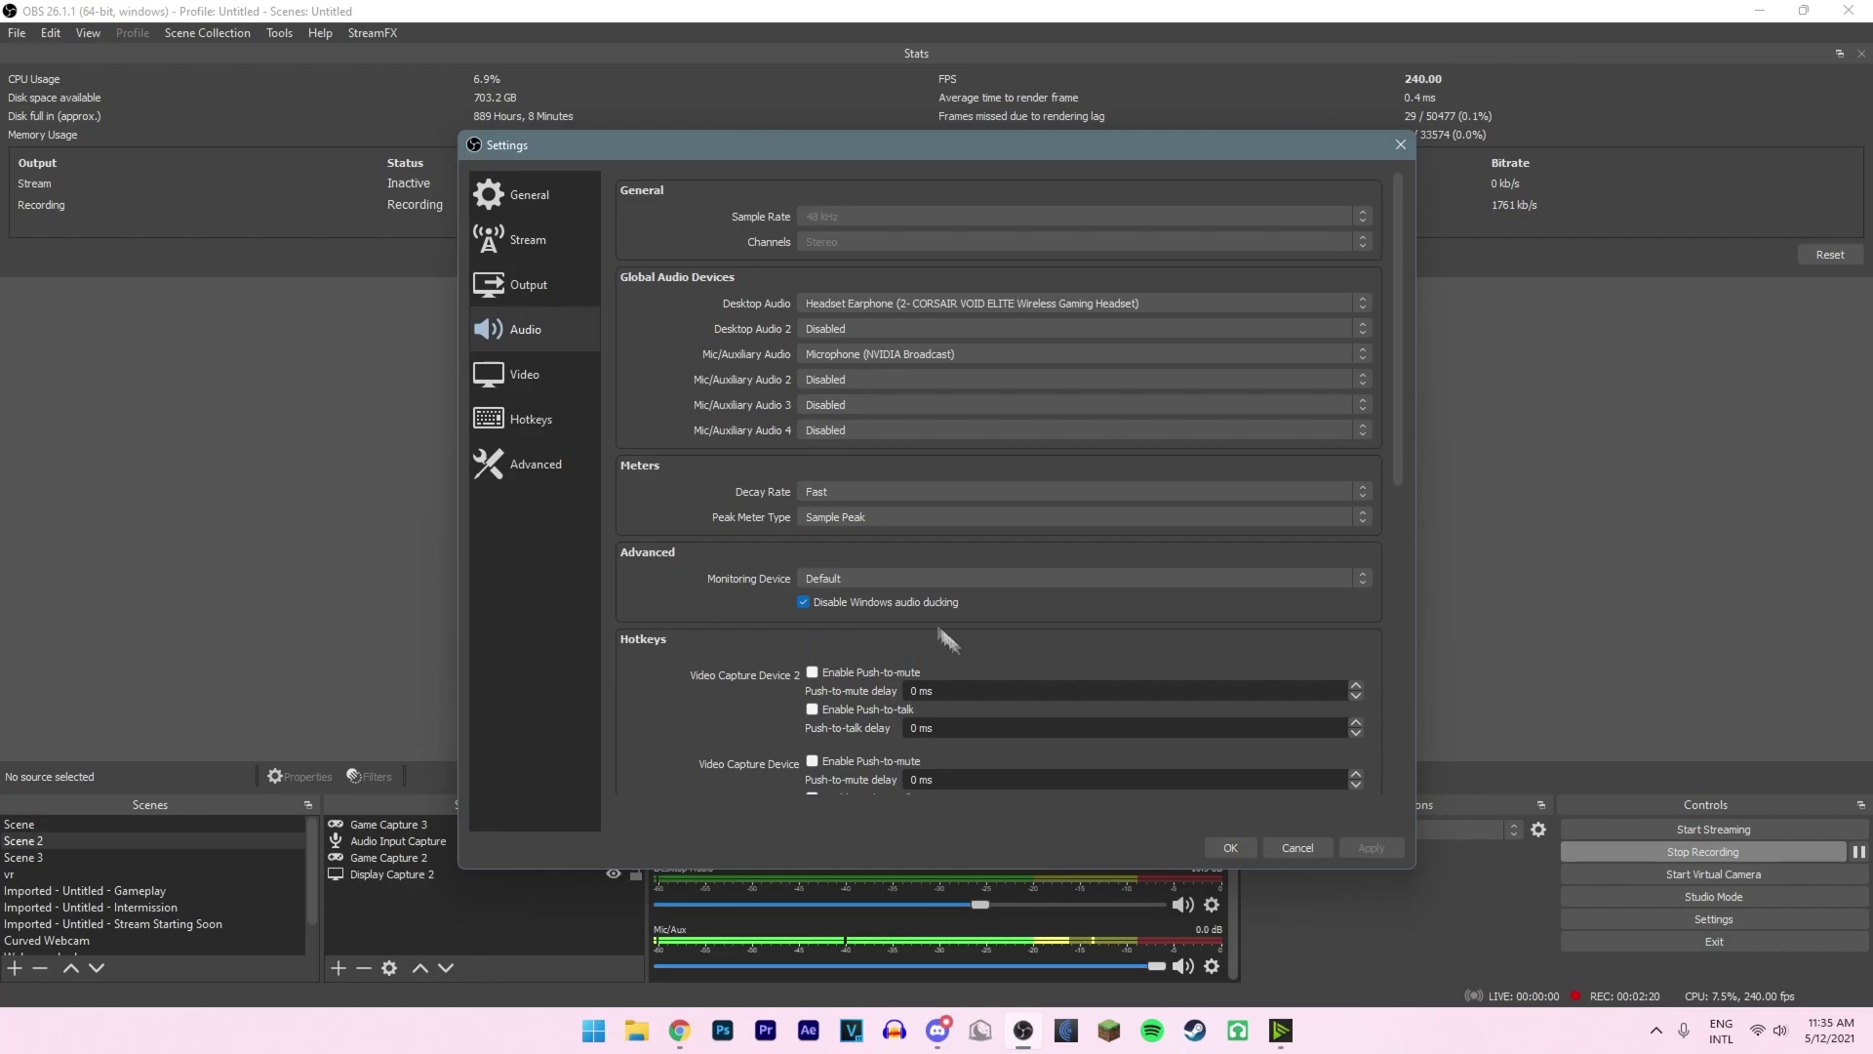
Step: Scroll through the Audio settings to review devices and push-to-mute delays
{"action": "scroll", "coordinate": [730, 637], "scroll_direction": "down", "scroll_amount": 6}
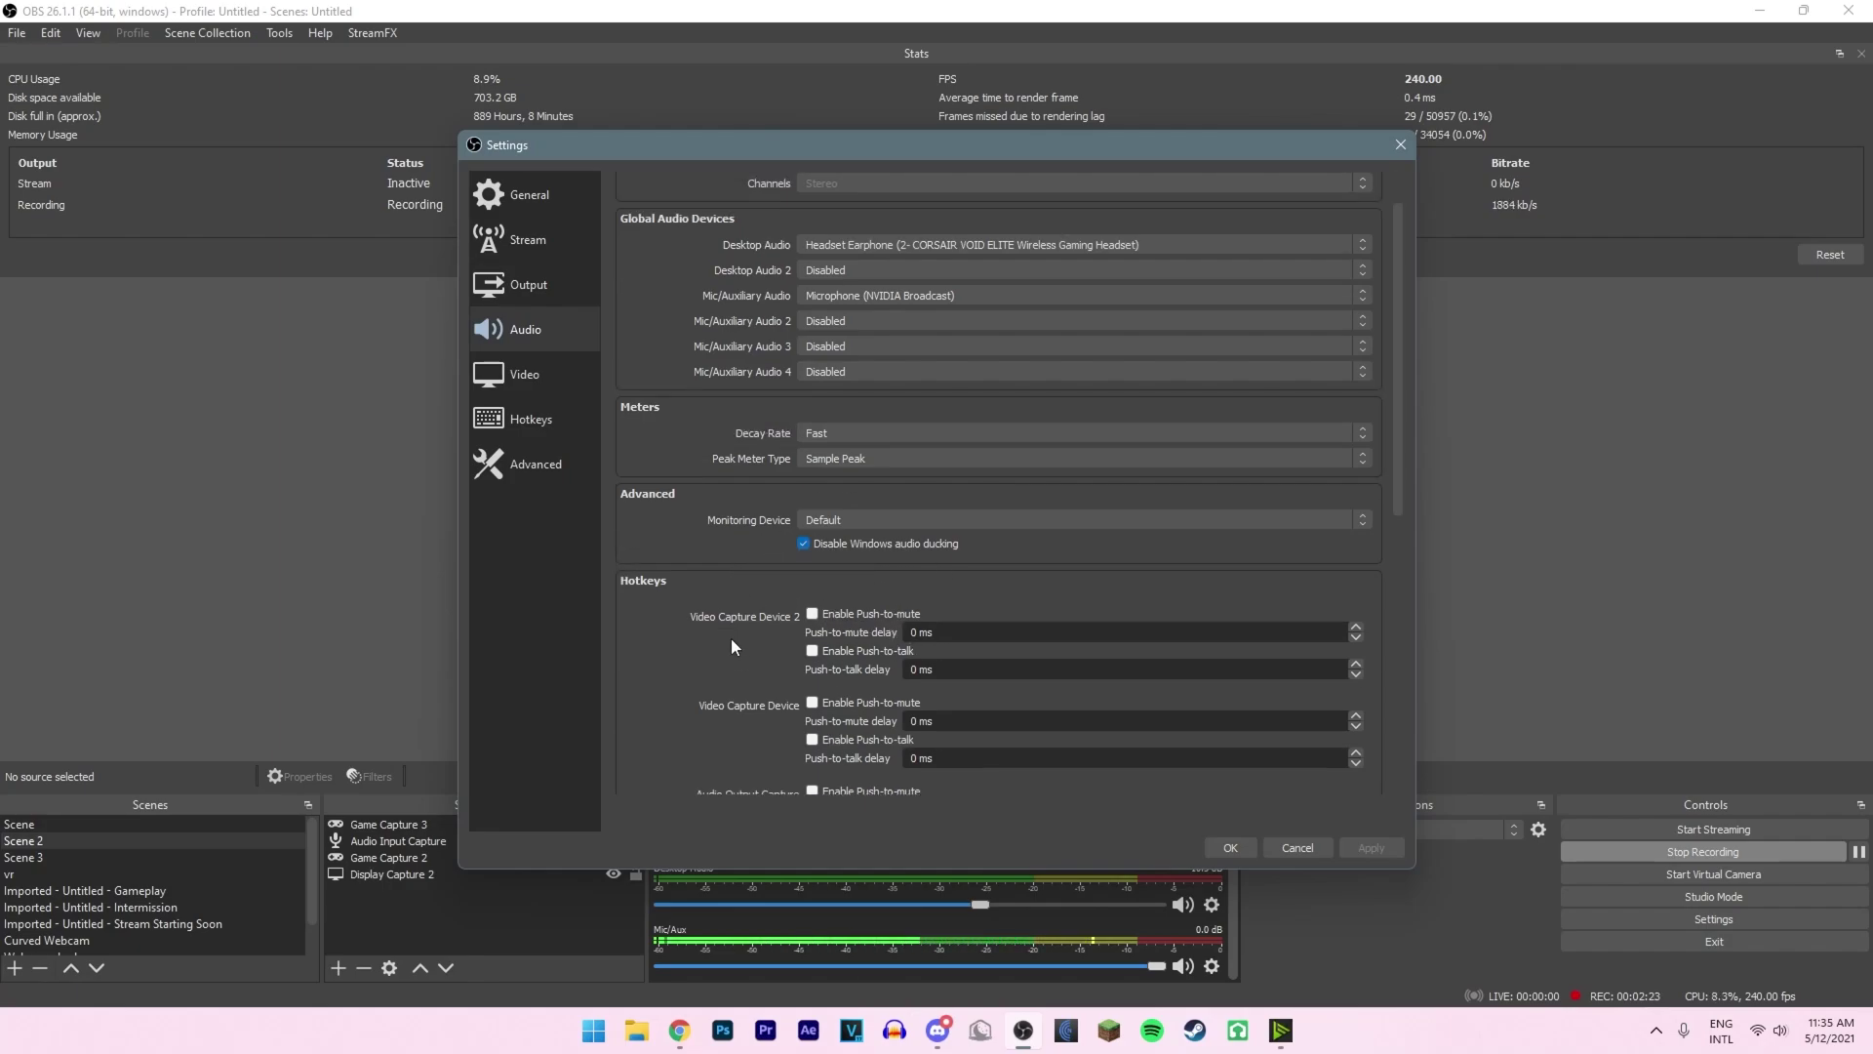
{"action": "scroll", "coordinate": [819, 629], "scroll_direction": "down", "scroll_amount": 2}
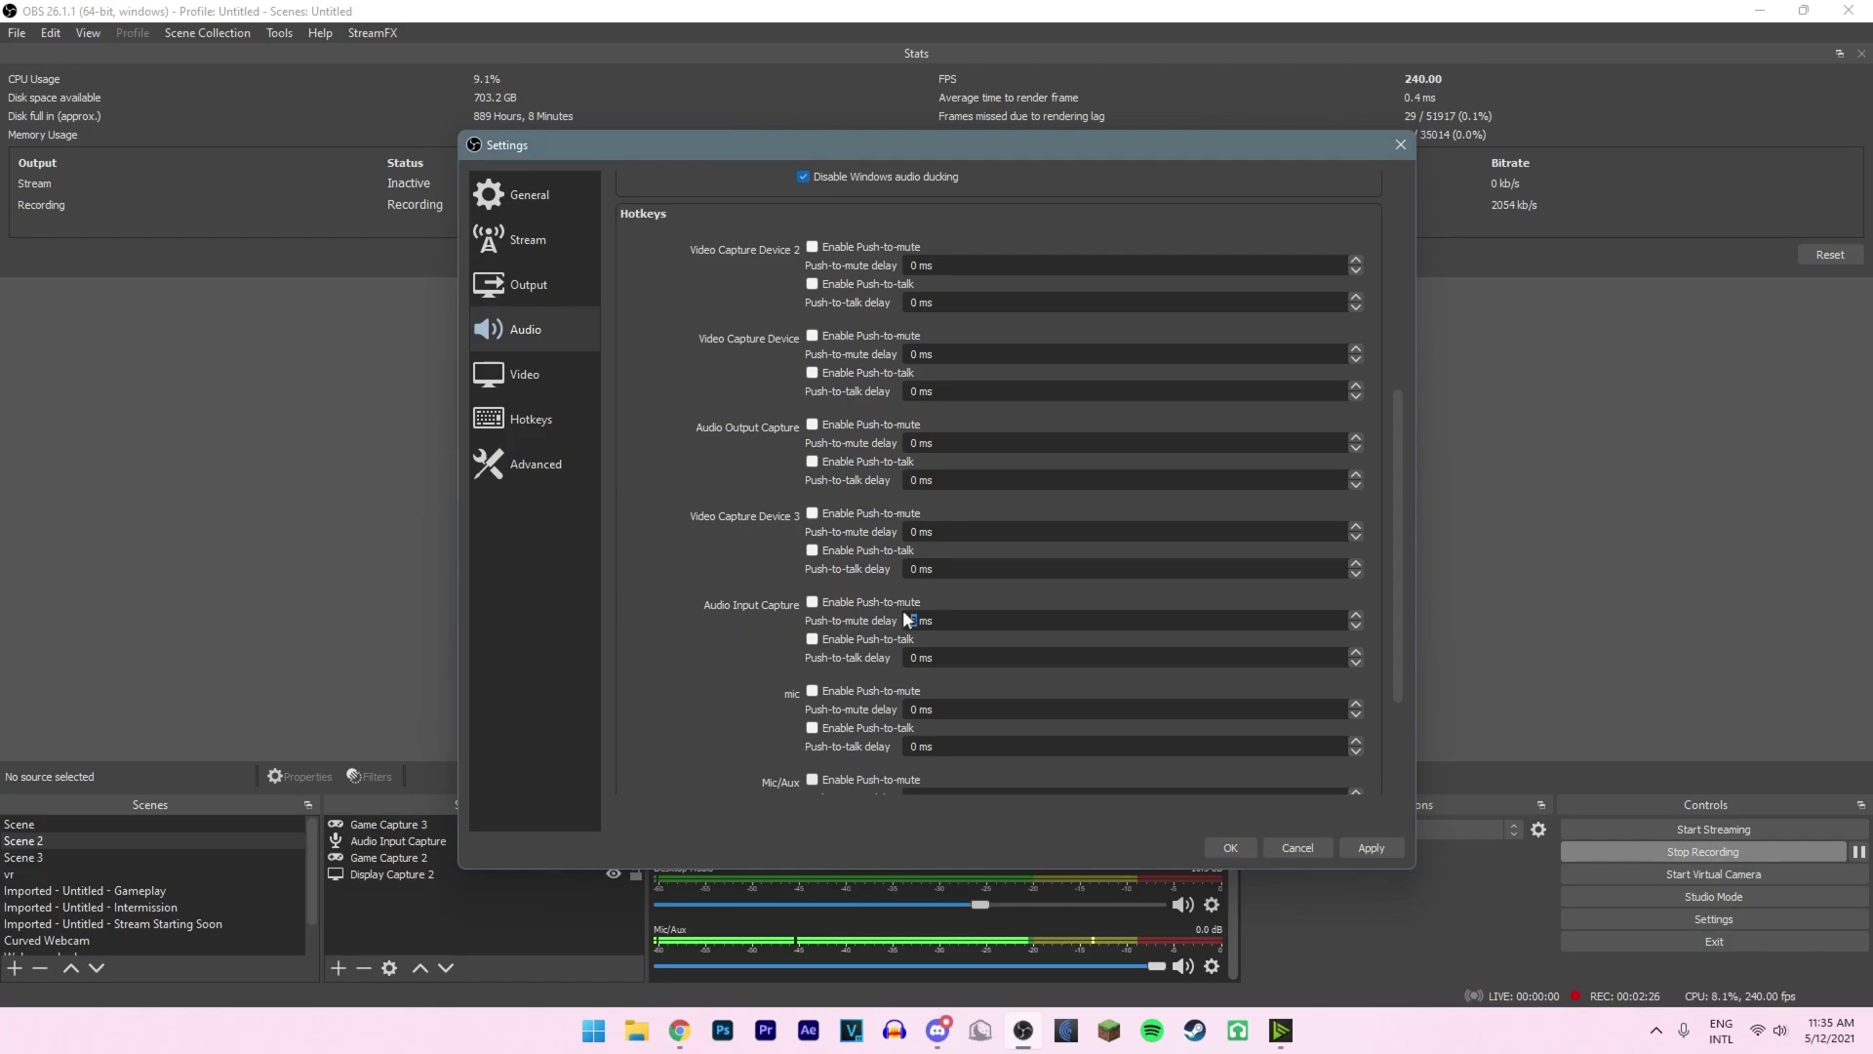
Step: Check the Video page's 1920x1080 resolution and 240 fps, then go to the Hotkeys page
{"action": "left_click", "coordinate": [532, 377]}
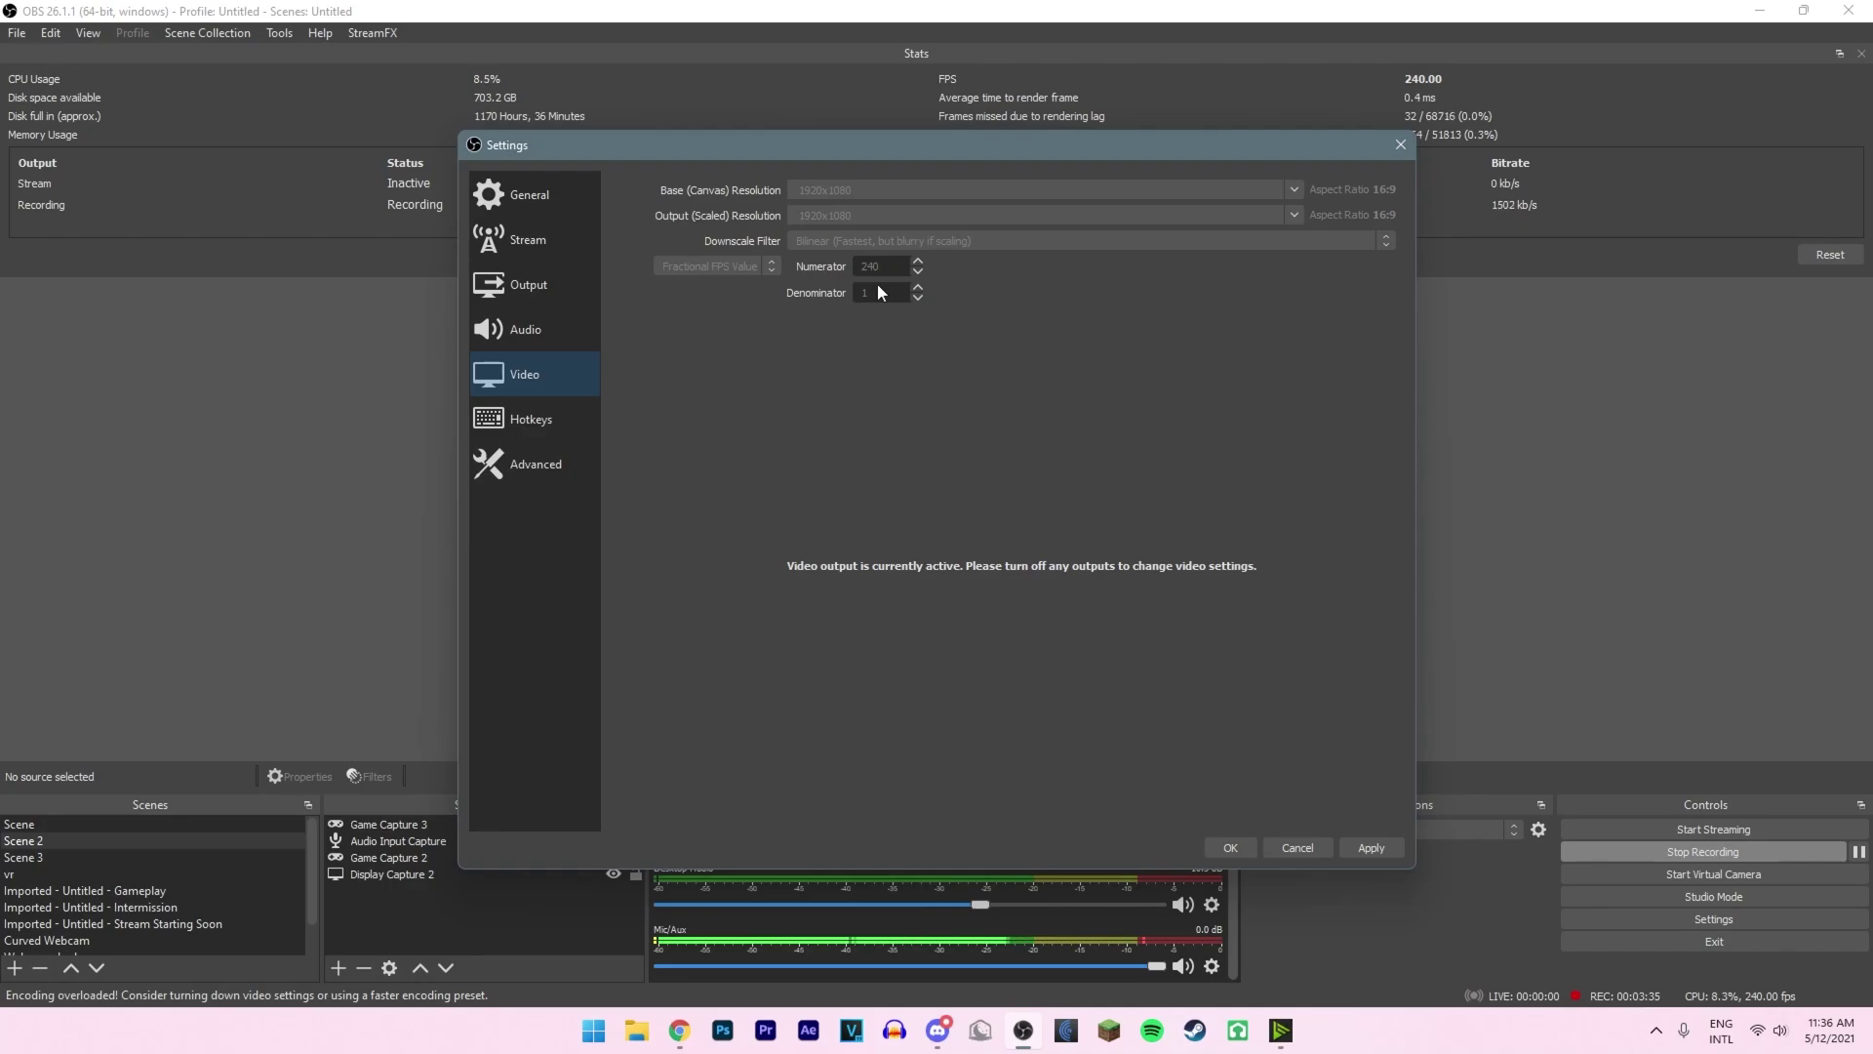
{"action": "left_click", "coordinate": [535, 418]}
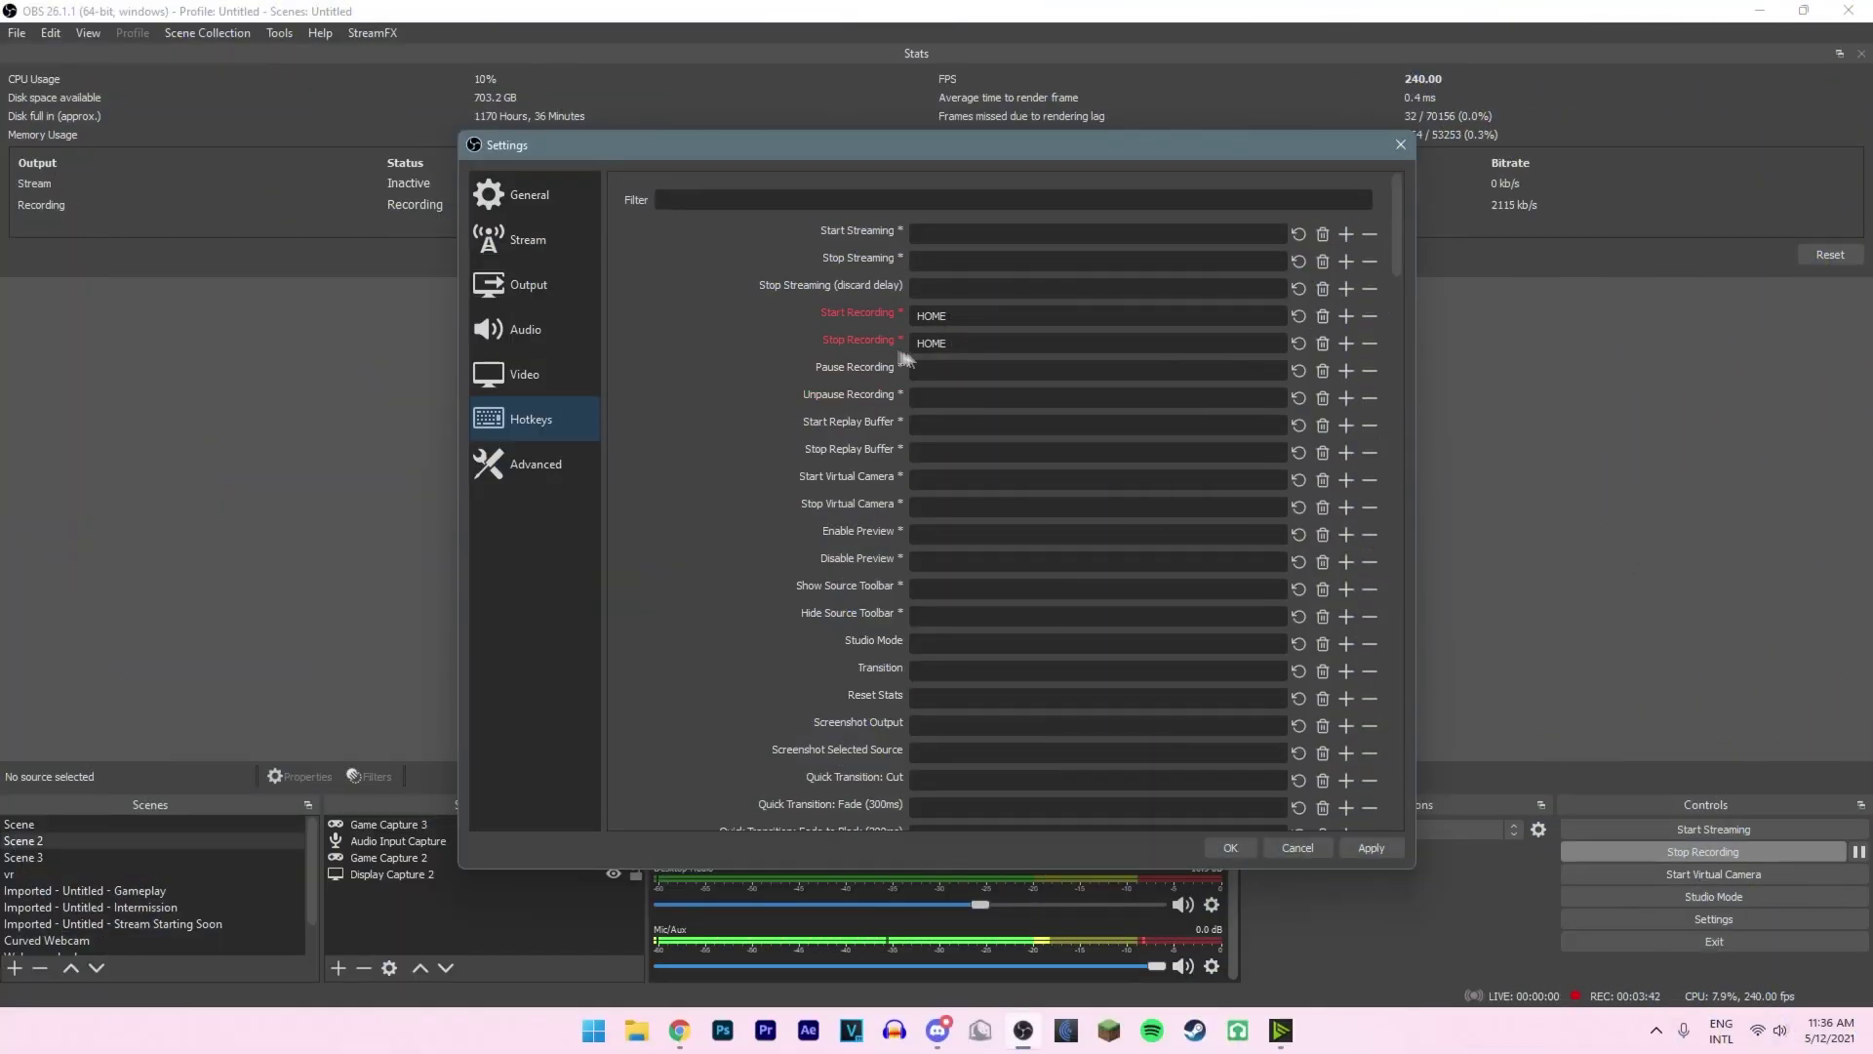
Step: Look through the Hotkeys list, then confirm Advanced process priority stays Below Normal
{"action": "scroll", "coordinate": [888, 408], "scroll_direction": "down", "scroll_amount": 8}
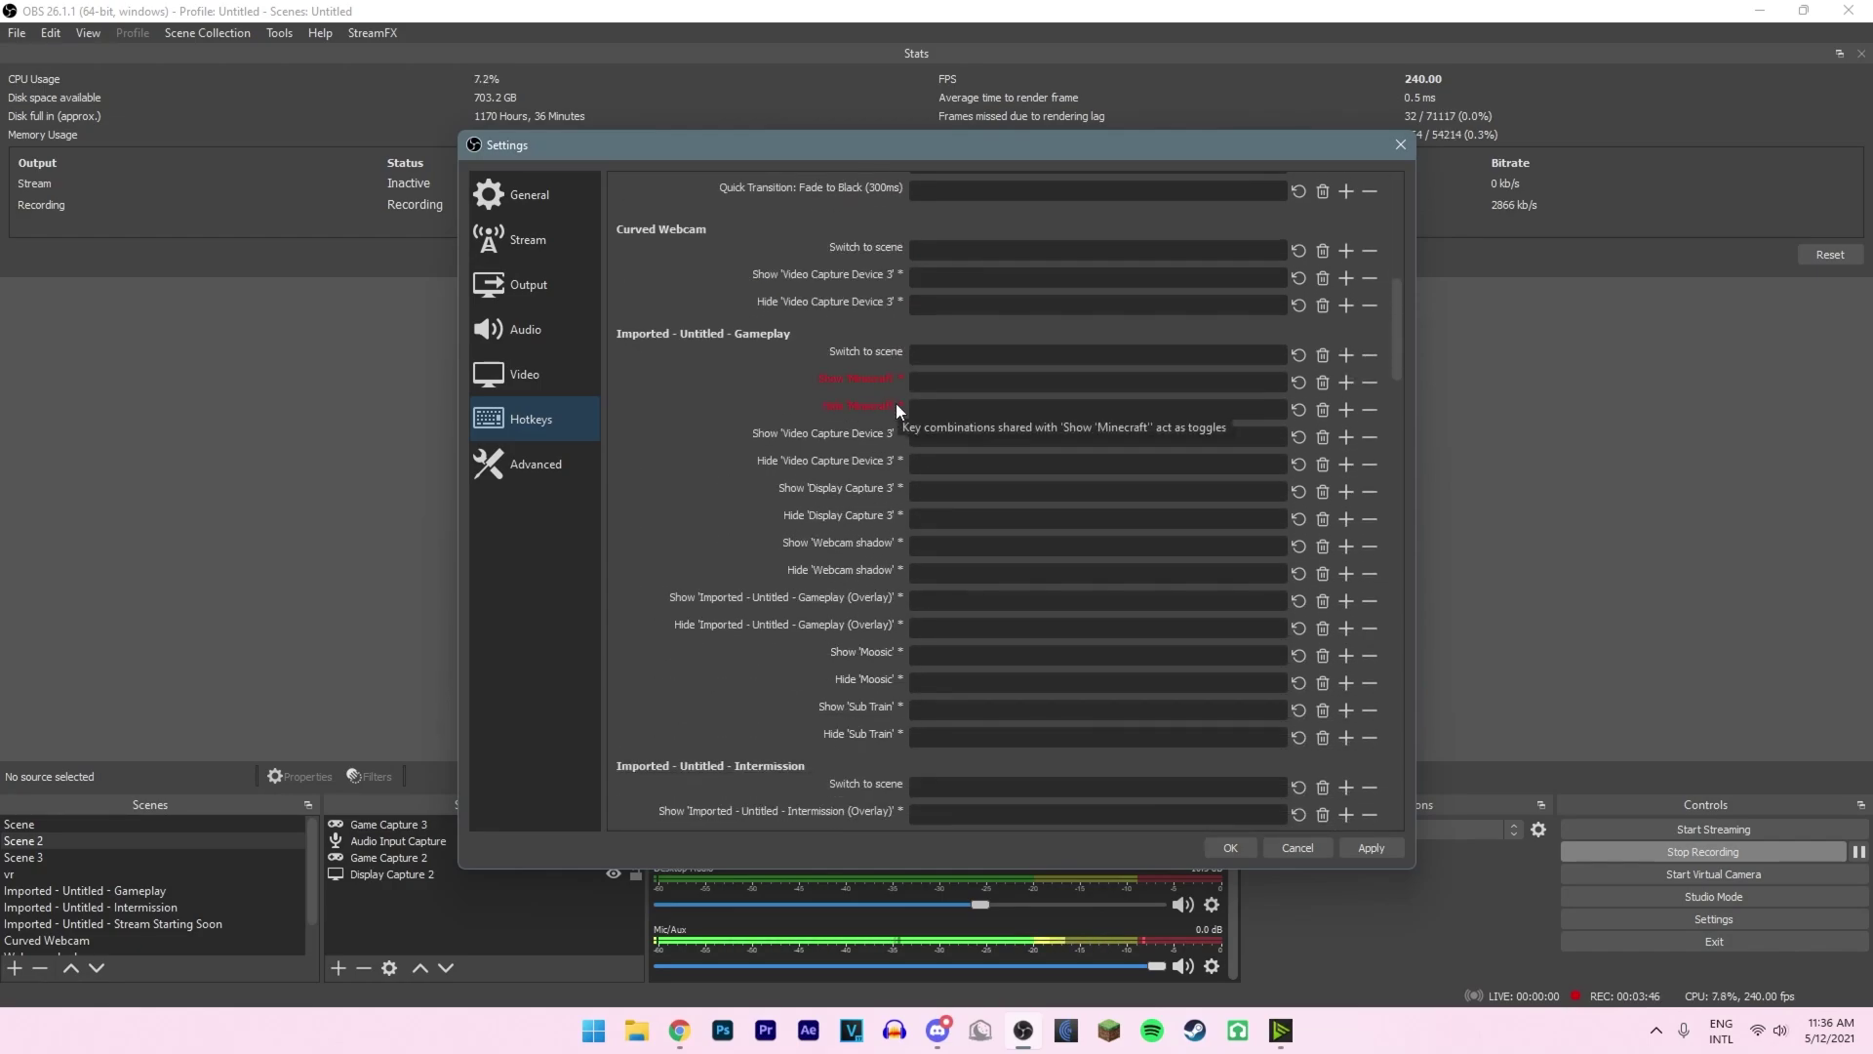
{"action": "scroll", "coordinate": [895, 402], "scroll_direction": "up", "scroll_amount": 10}
{"action": "left_click", "coordinate": [551, 458]}
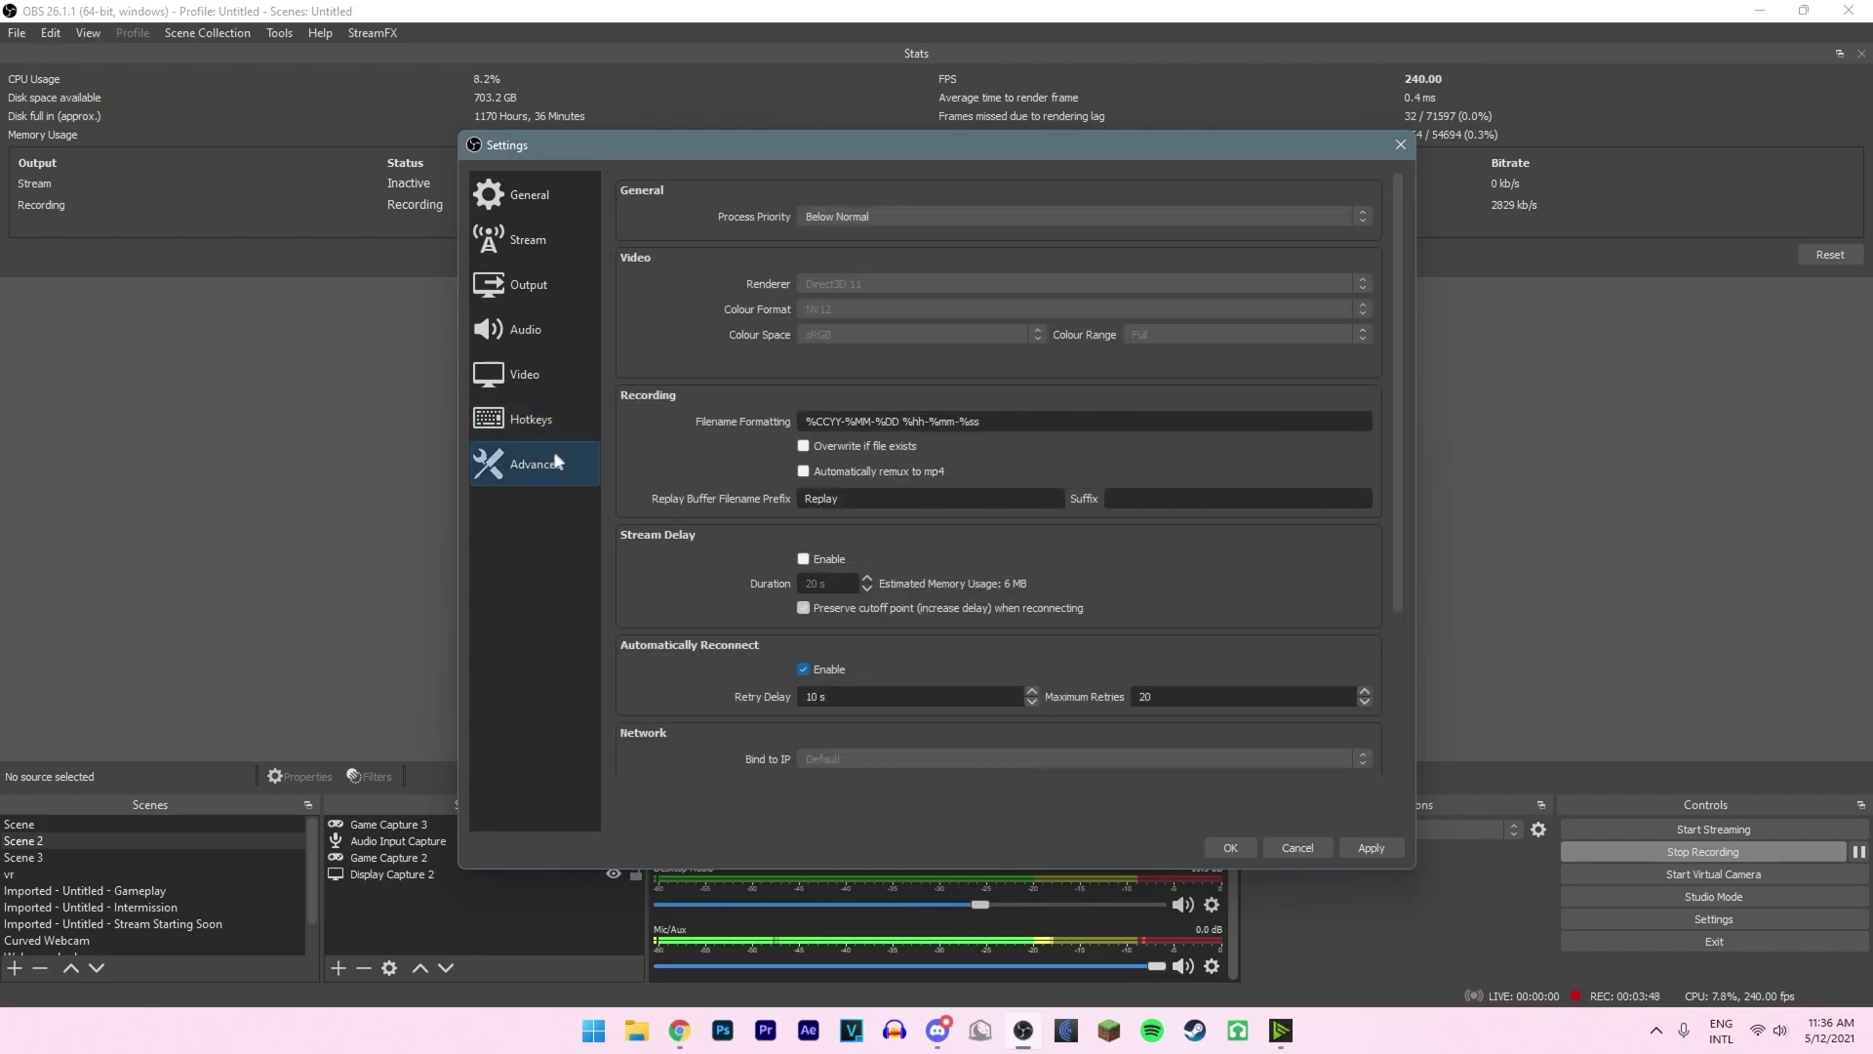
{"action": "left_click", "coordinate": [862, 214]}
{"action": "left_click", "coordinate": [739, 220]}
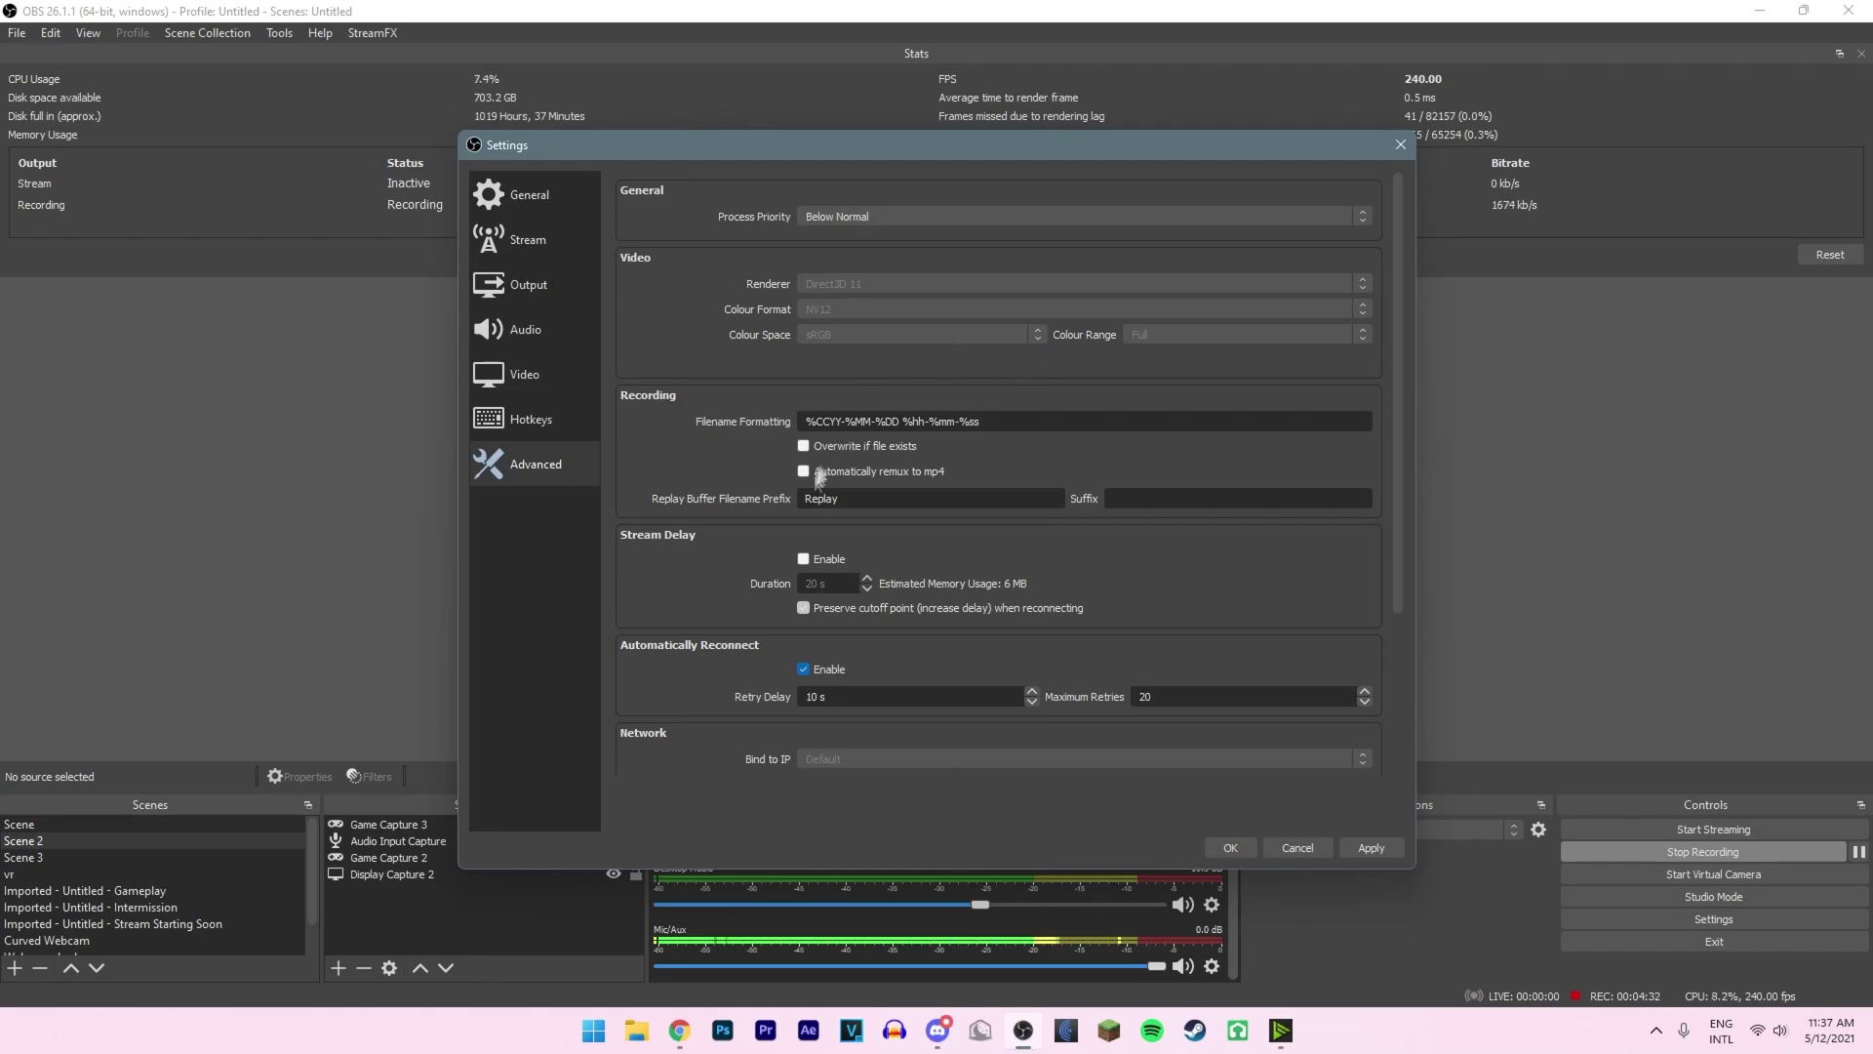
{"action": "scroll", "coordinate": [987, 599], "scroll_direction": "down", "scroll_amount": 3}
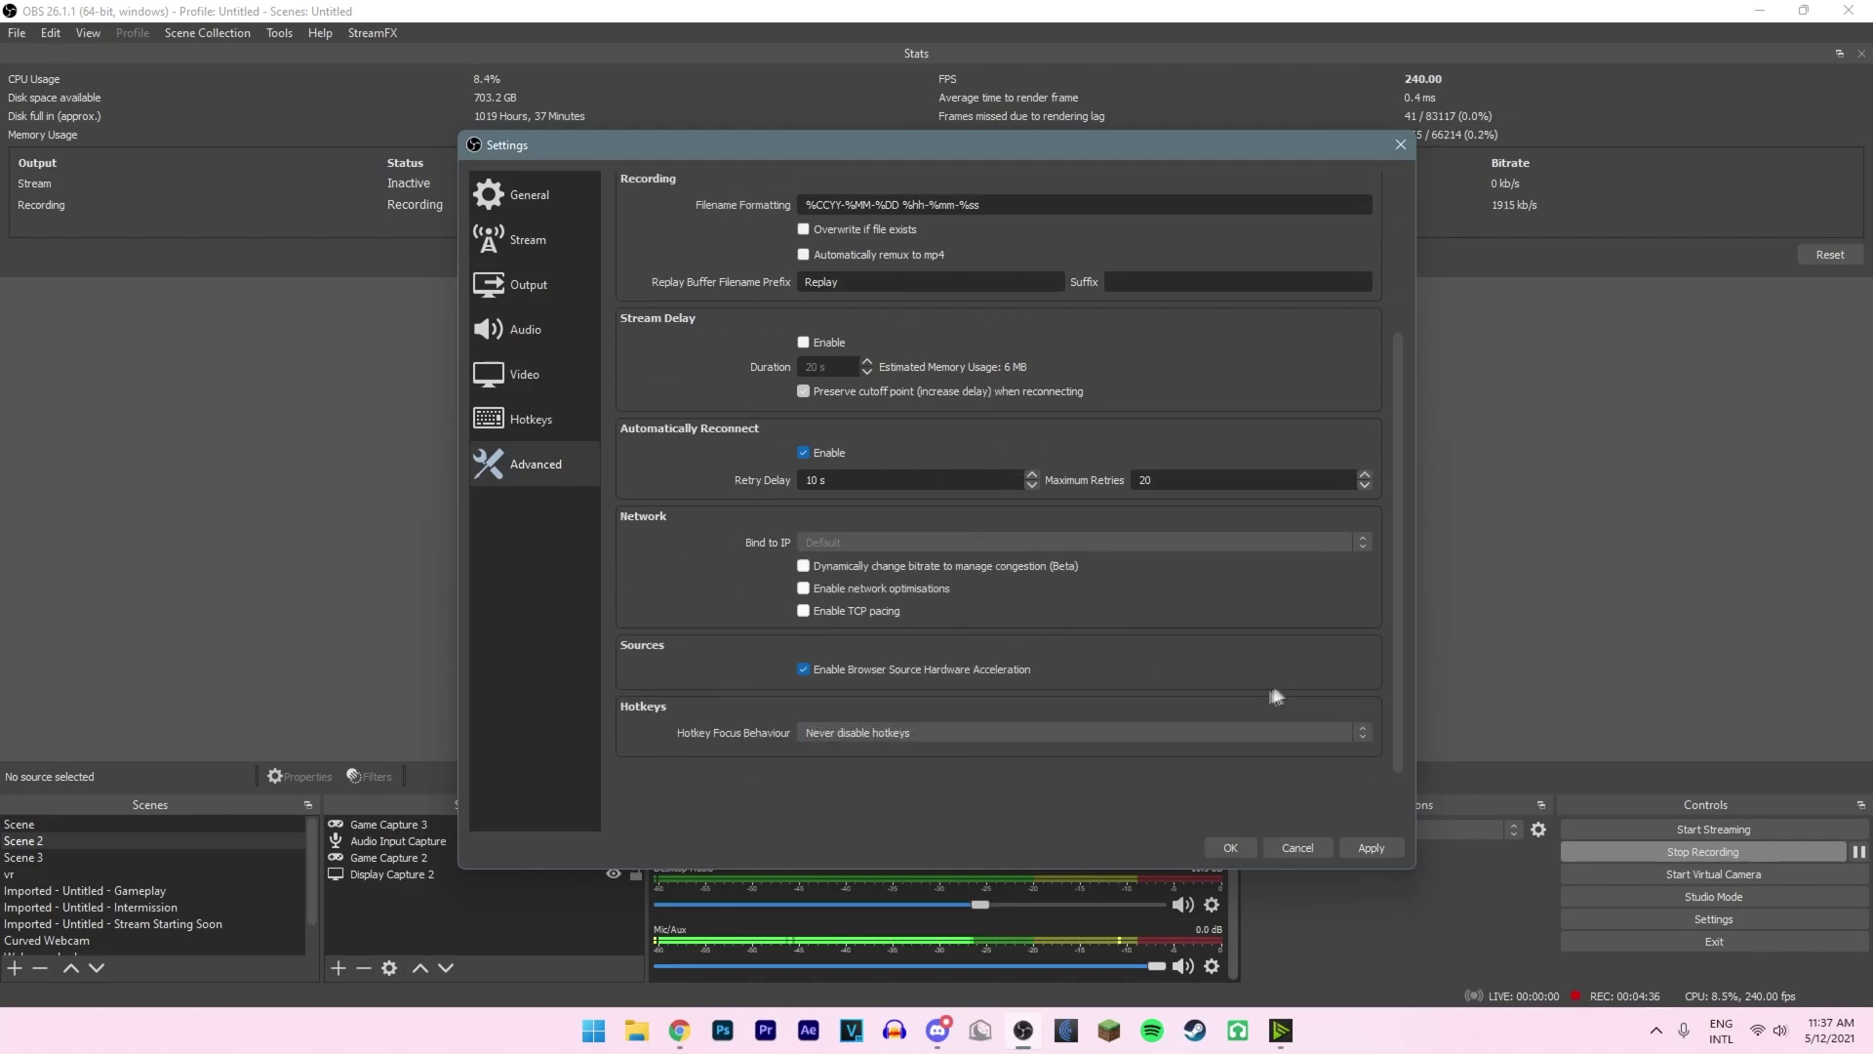
{"action": "scroll", "coordinate": [782, 657], "scroll_direction": "up", "scroll_amount": 1}
{"action": "scroll", "coordinate": [781, 652], "scroll_direction": "up", "scroll_amount": 3}
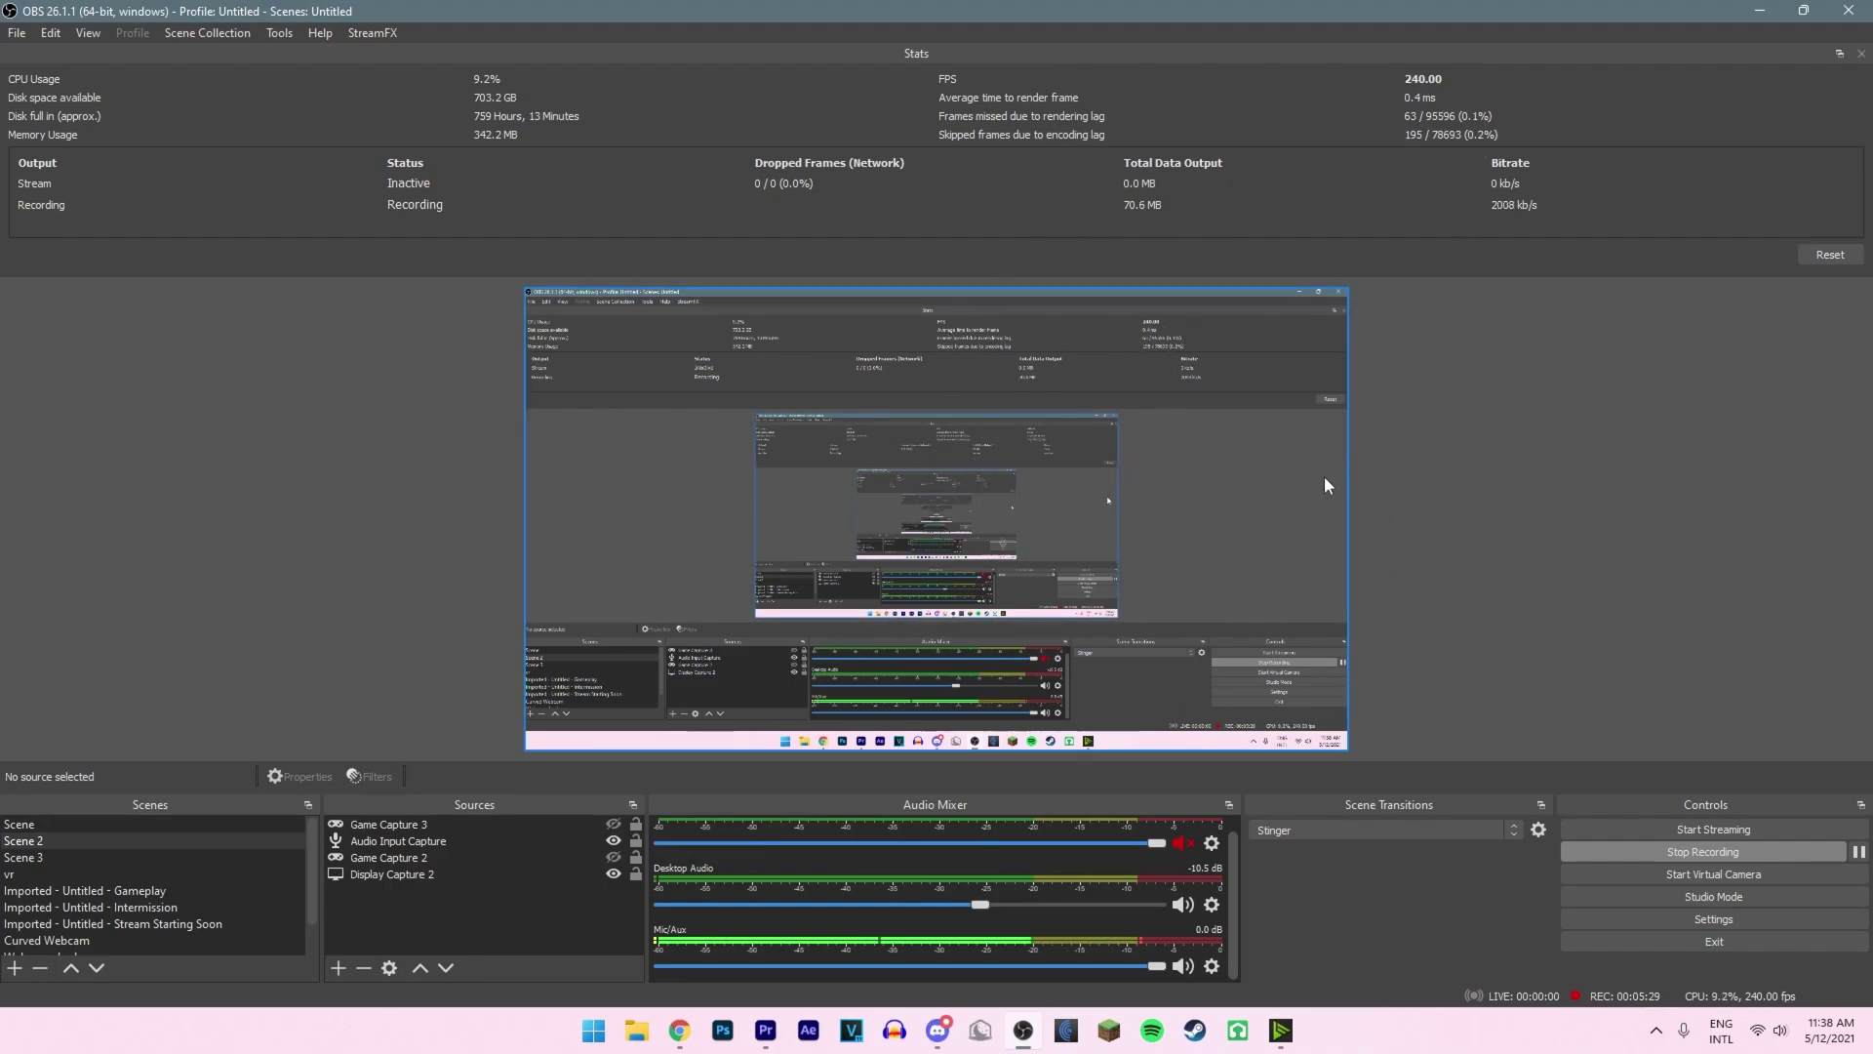
Step: Disable Enable Preview from the preview's context menu
{"action": "right_click", "coordinate": [1313, 533]}
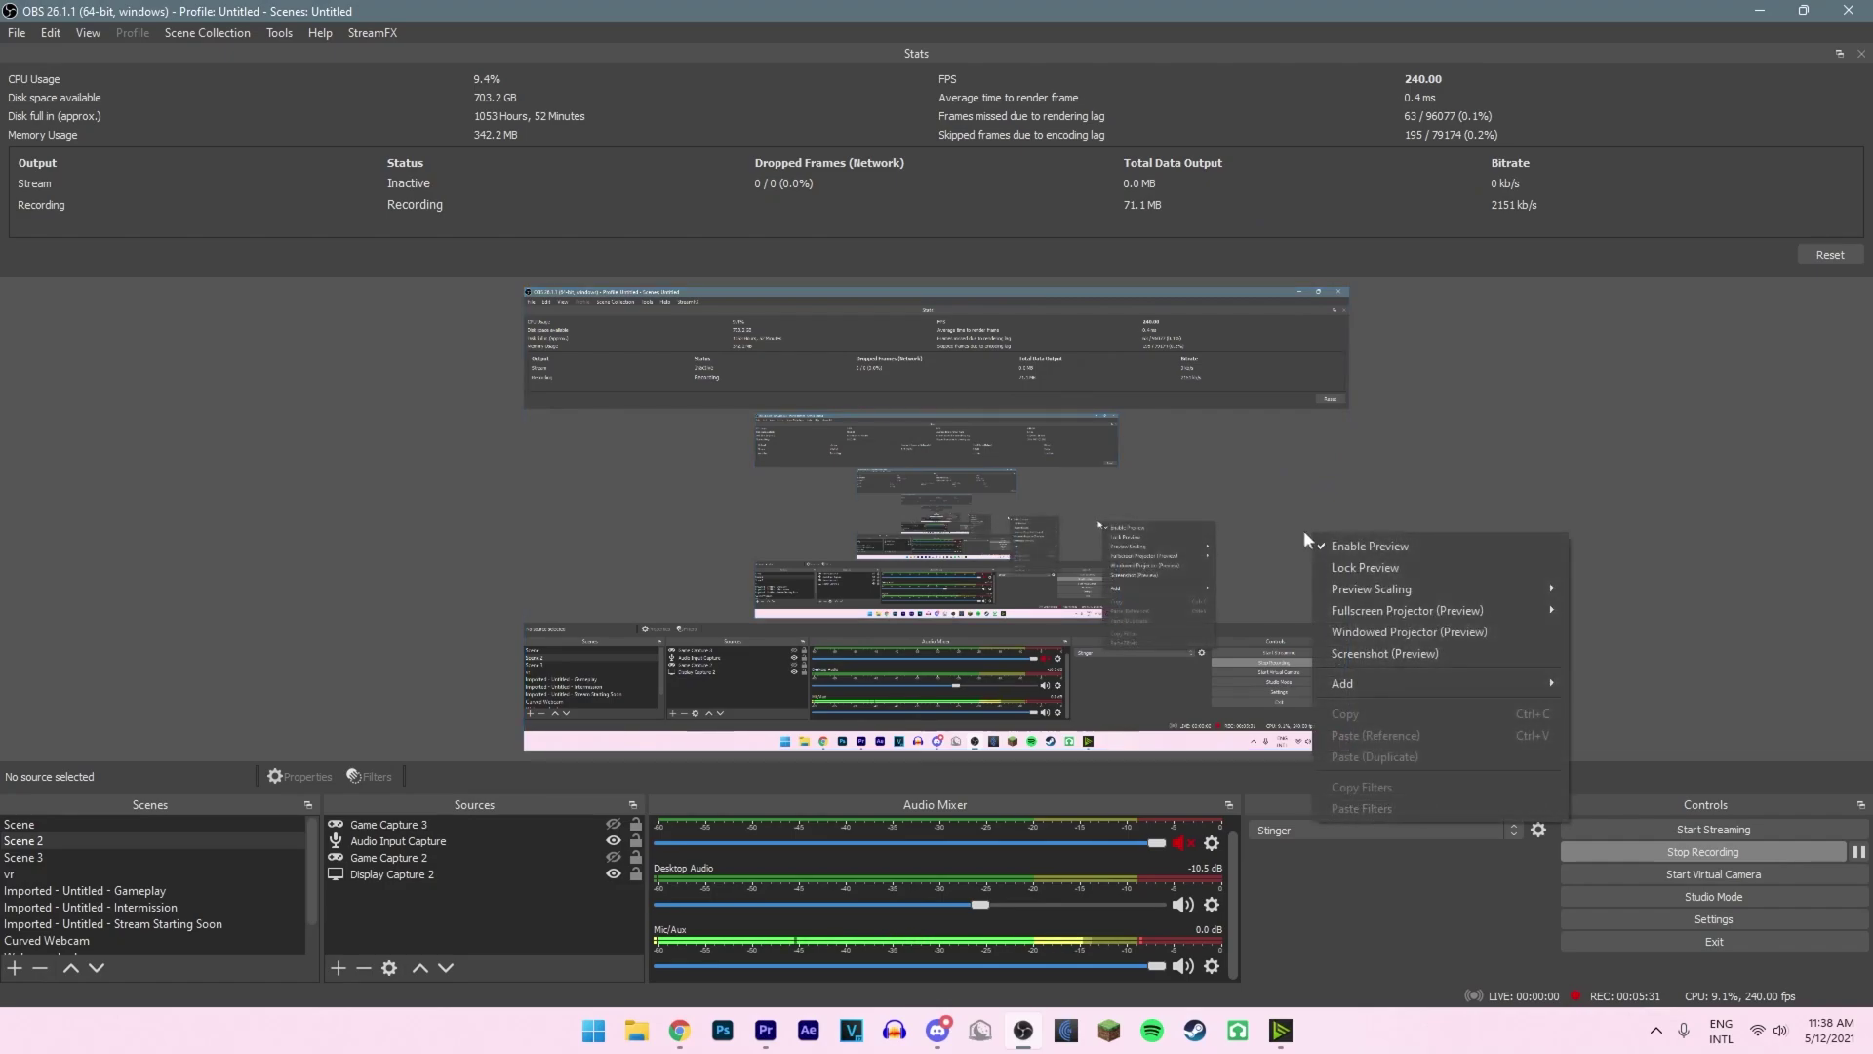
{"action": "left_click", "coordinate": [1373, 548]}
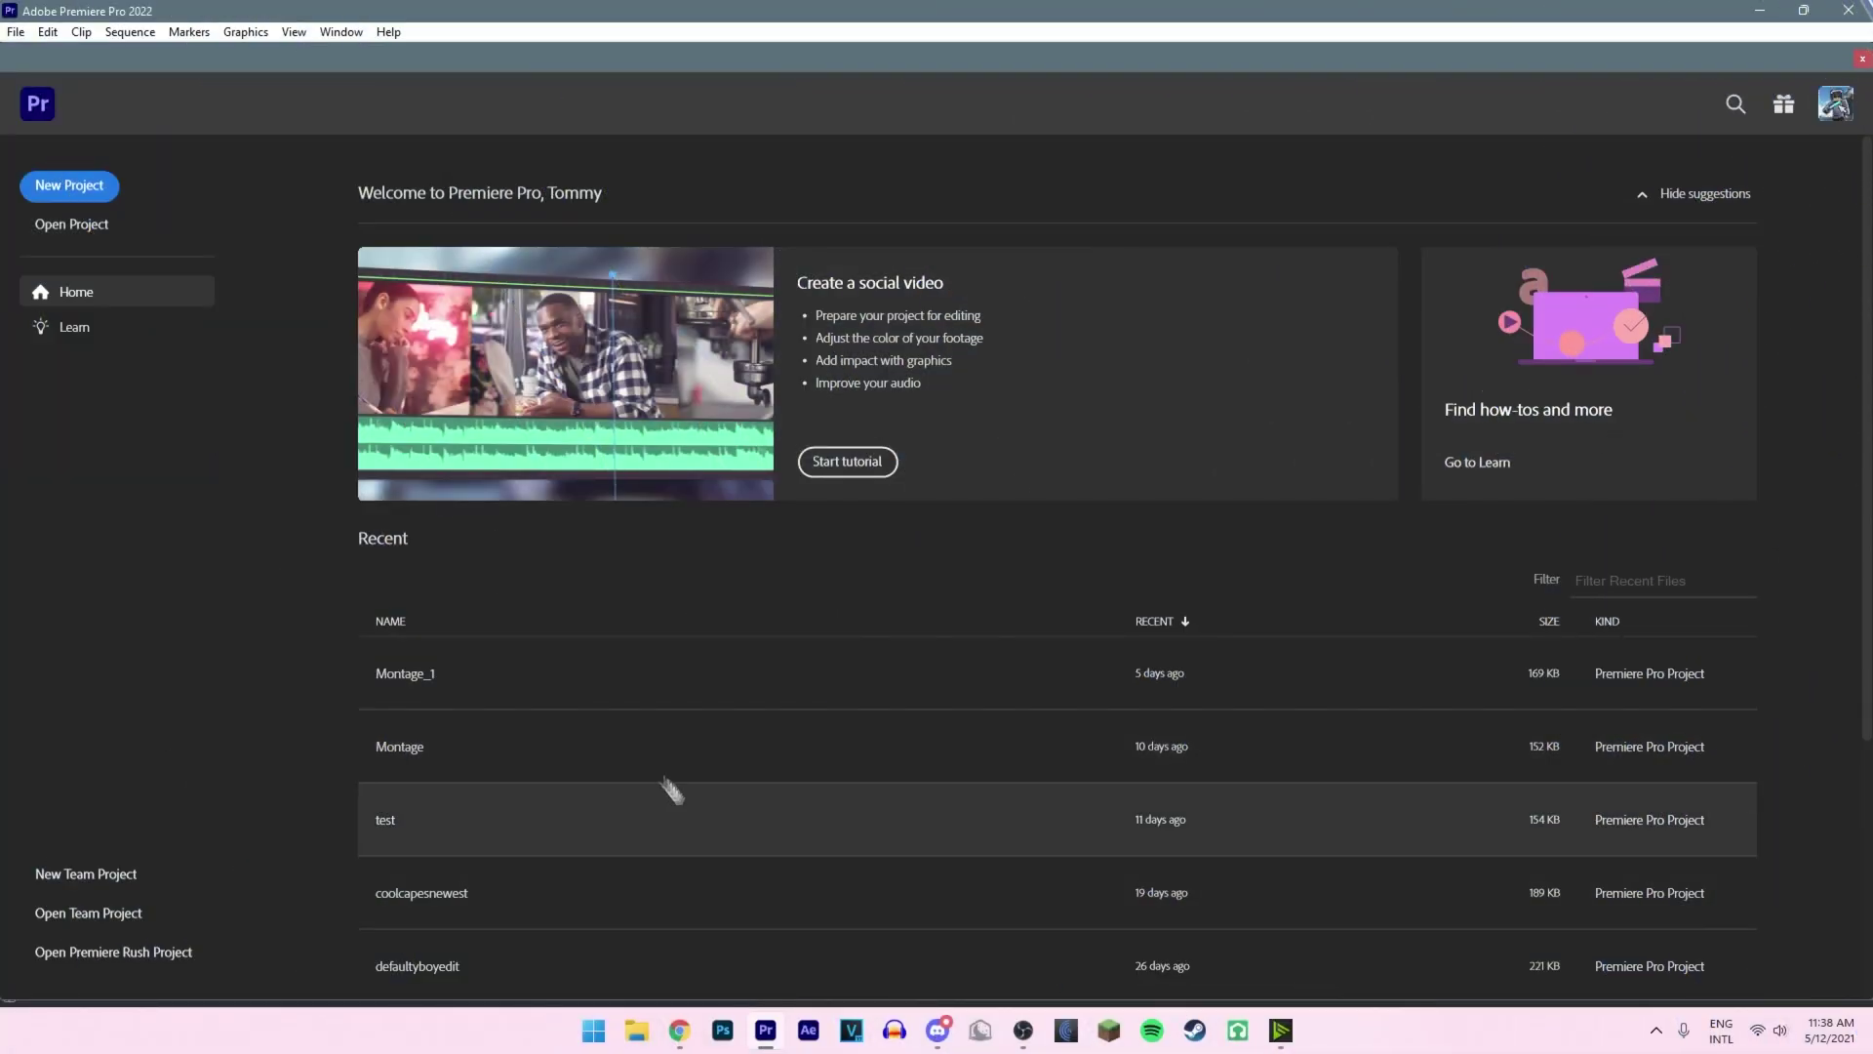
Step: Open the recent coolcapesnewest project, accepting conversion to coolcapesnewest_1
{"action": "scroll", "coordinate": [616, 868], "scroll_direction": "down", "scroll_amount": 3}
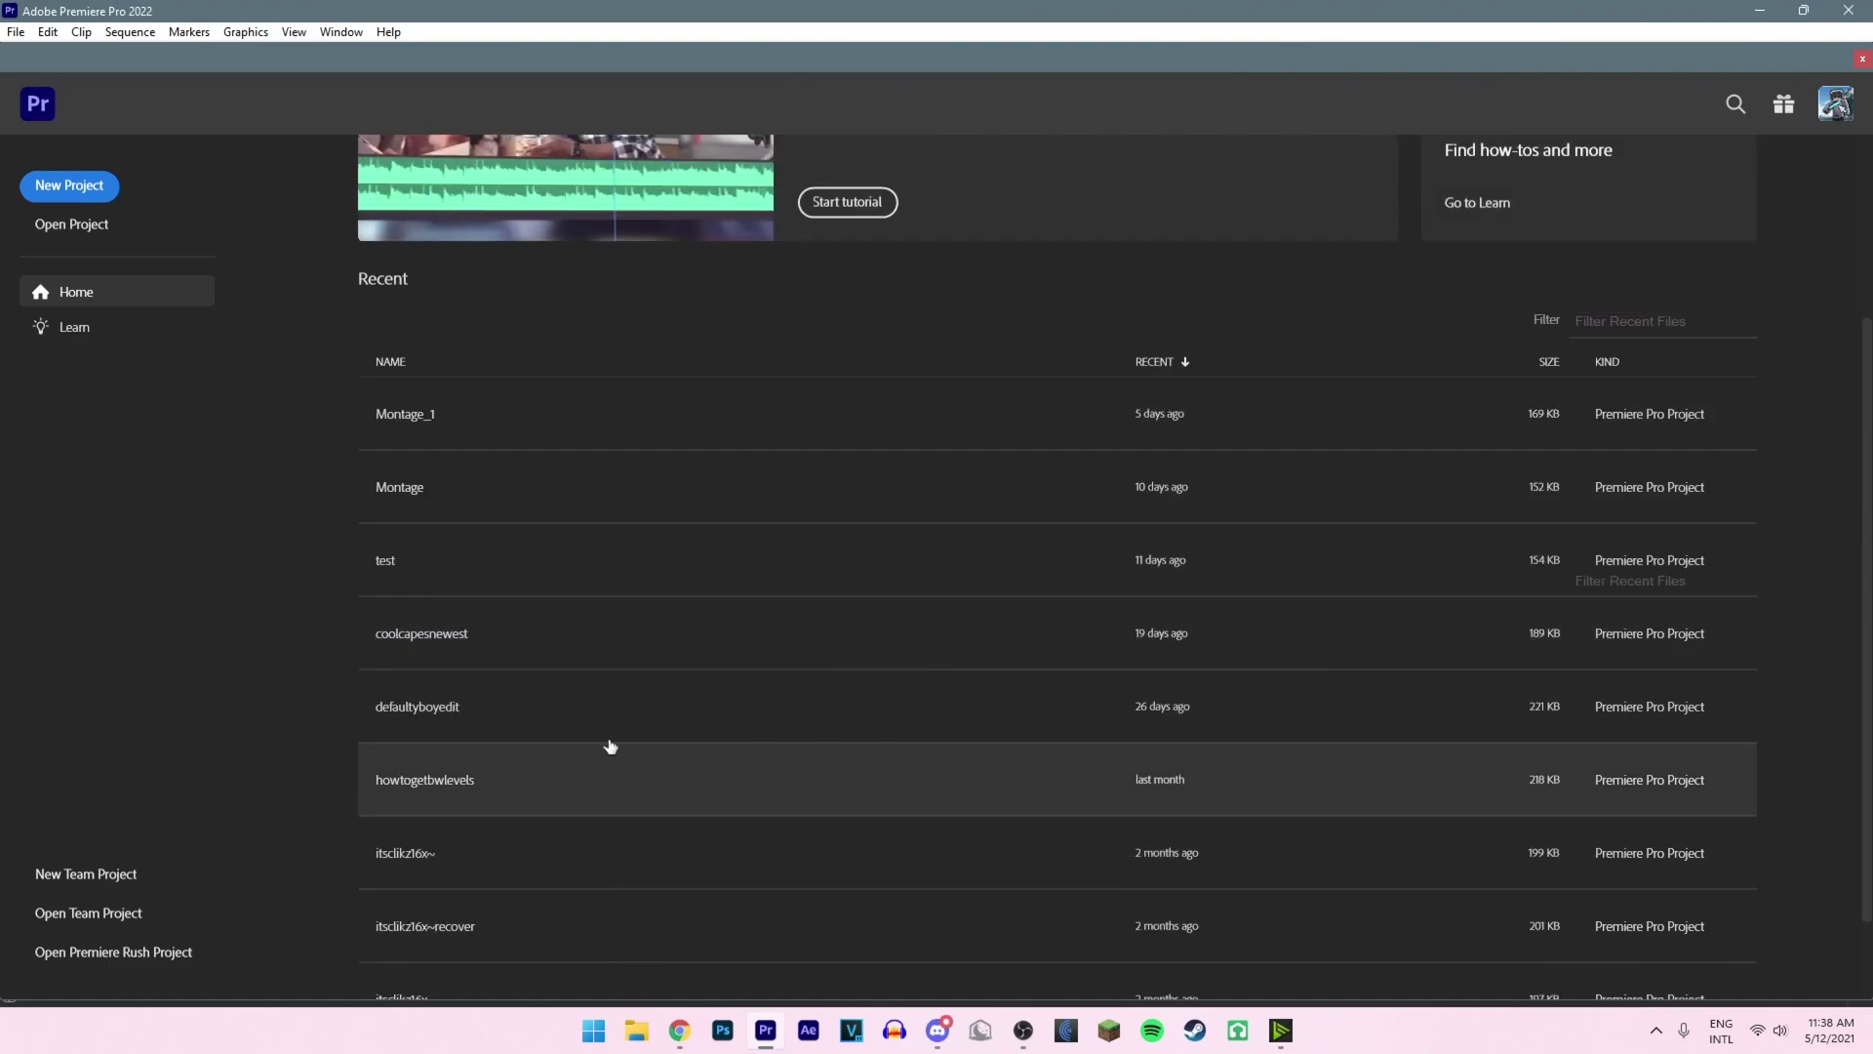
{"action": "scroll", "coordinate": [610, 744], "scroll_direction": "up", "scroll_amount": 3}
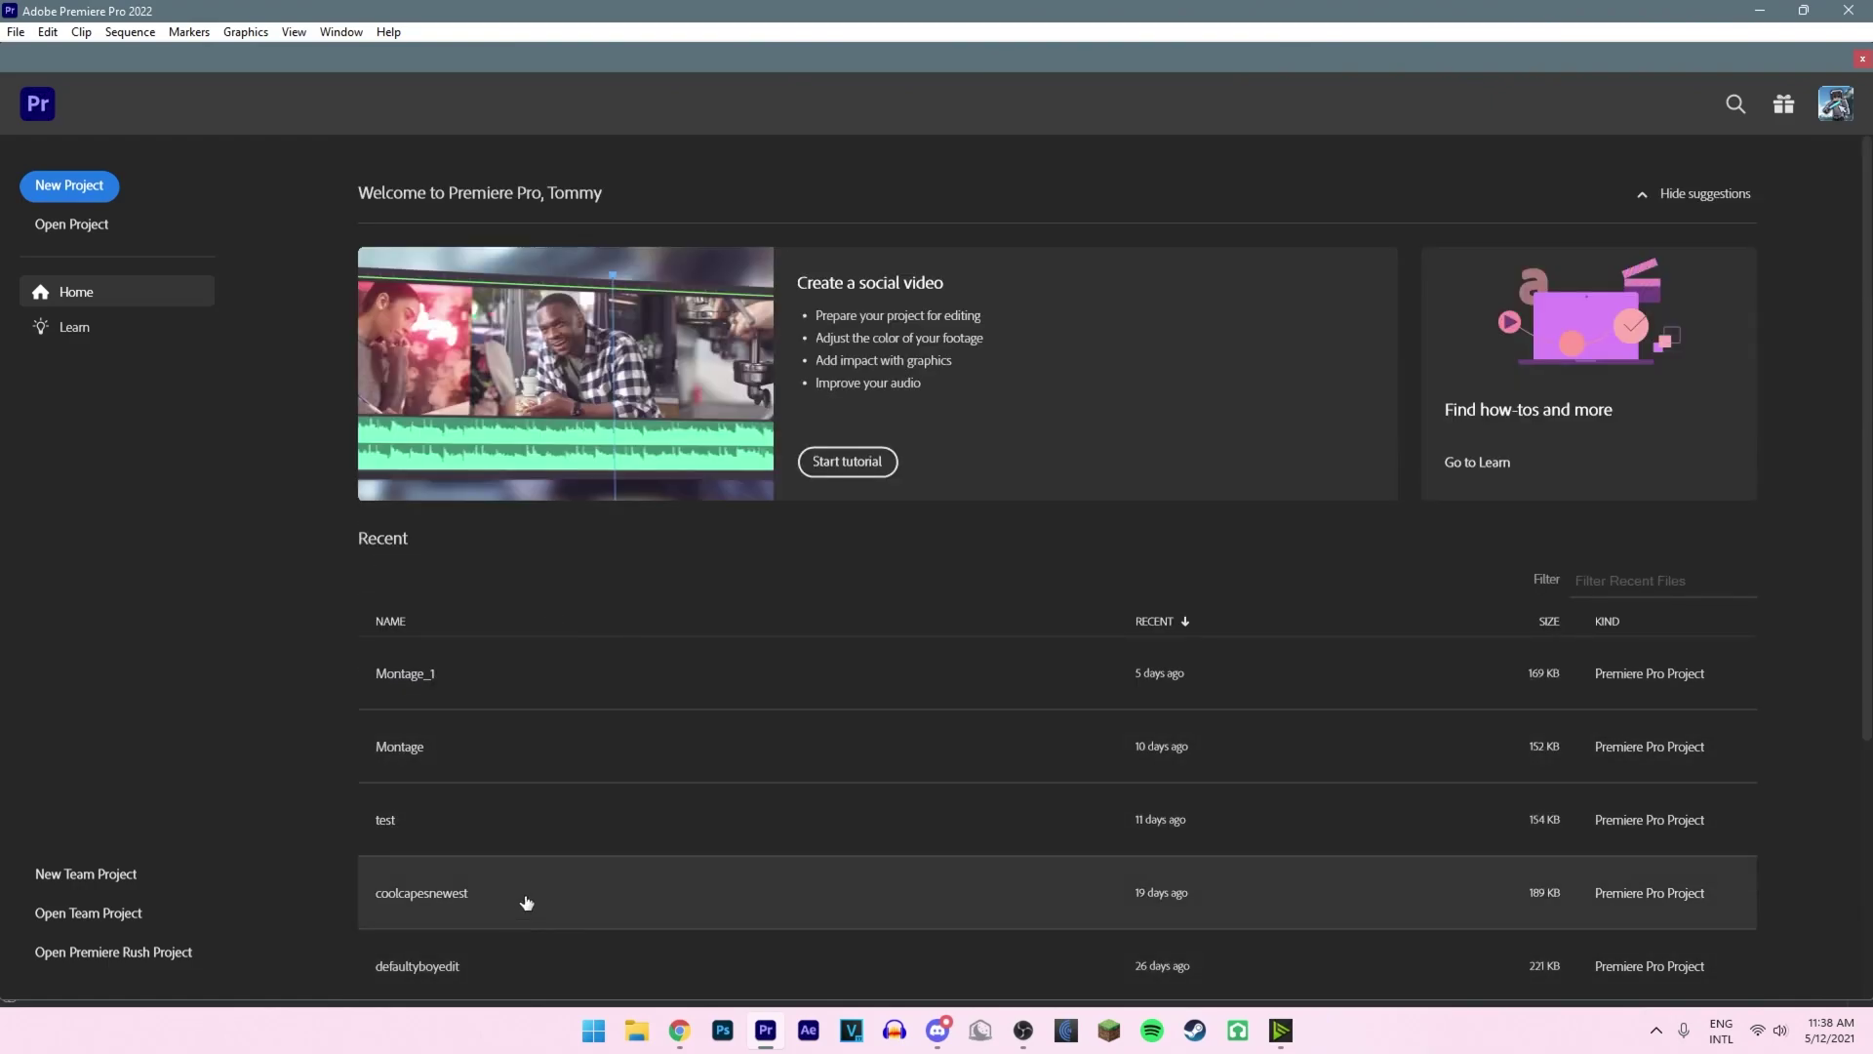
{"action": "left_click", "coordinate": [527, 890]}
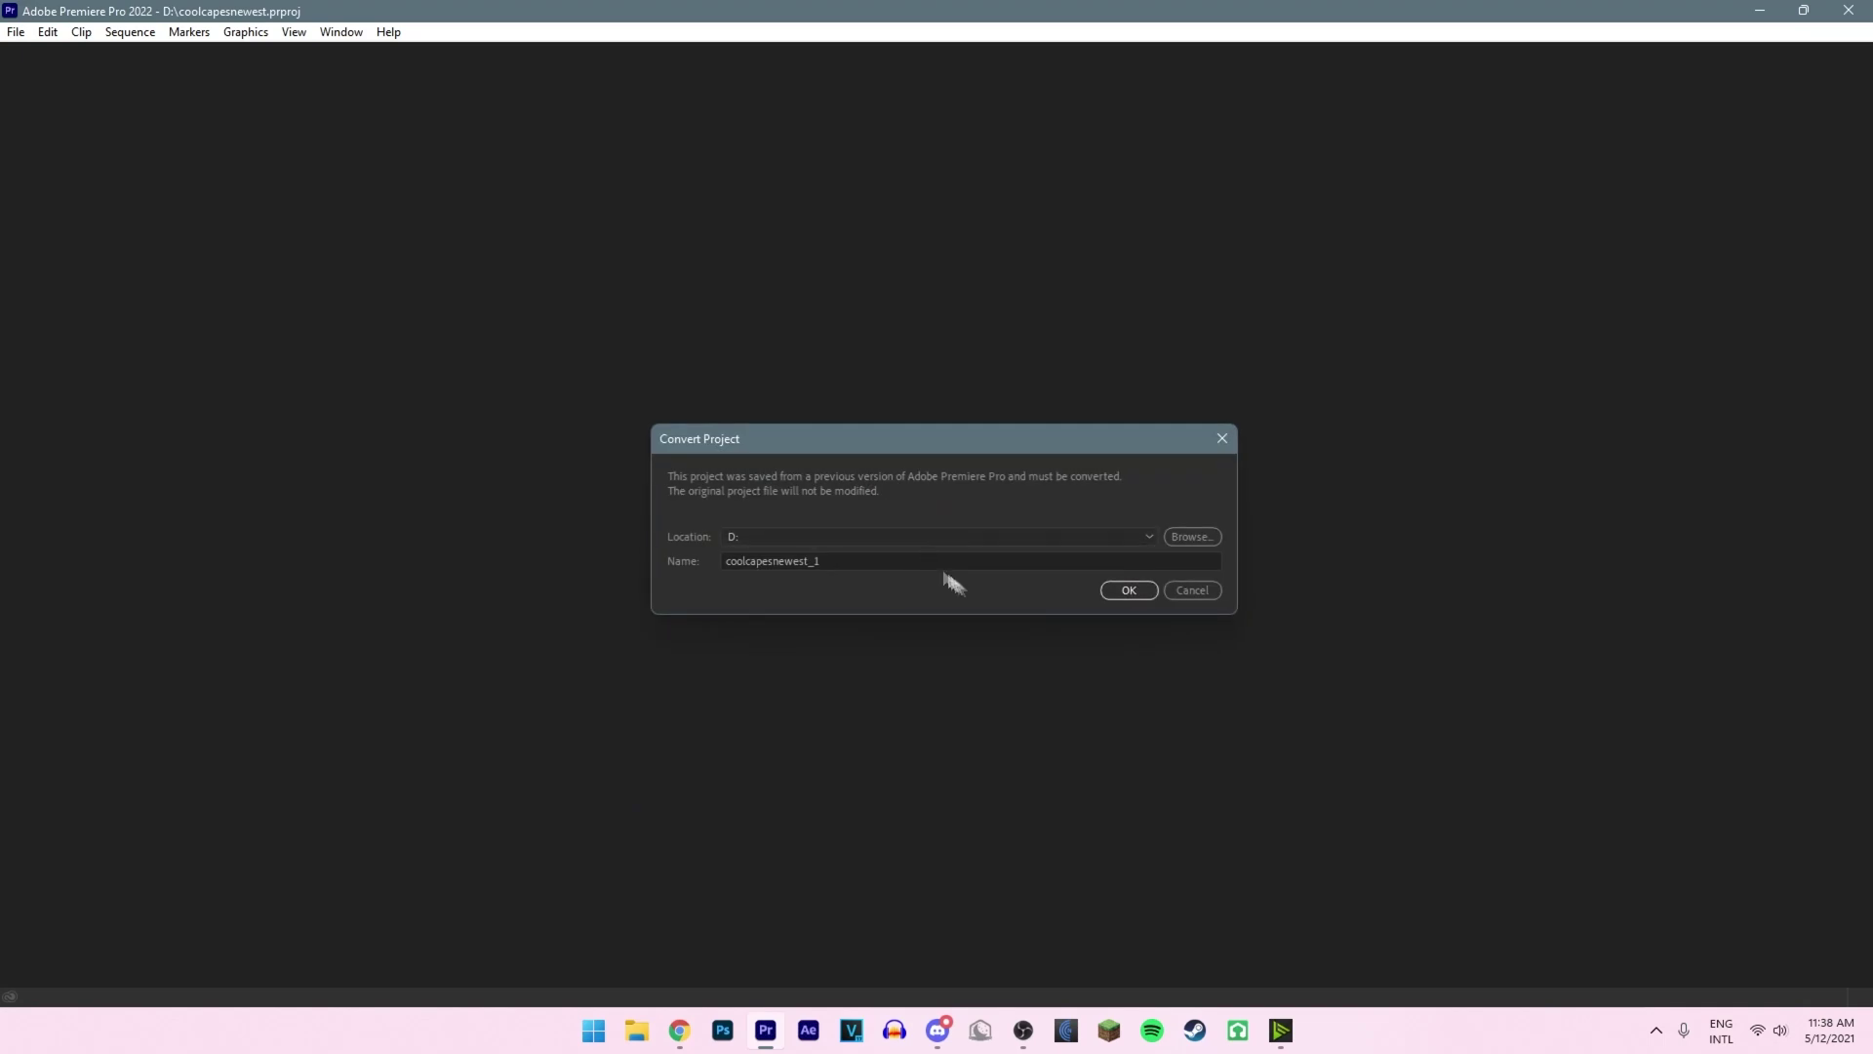
{"action": "left_click", "coordinate": [1129, 590]}
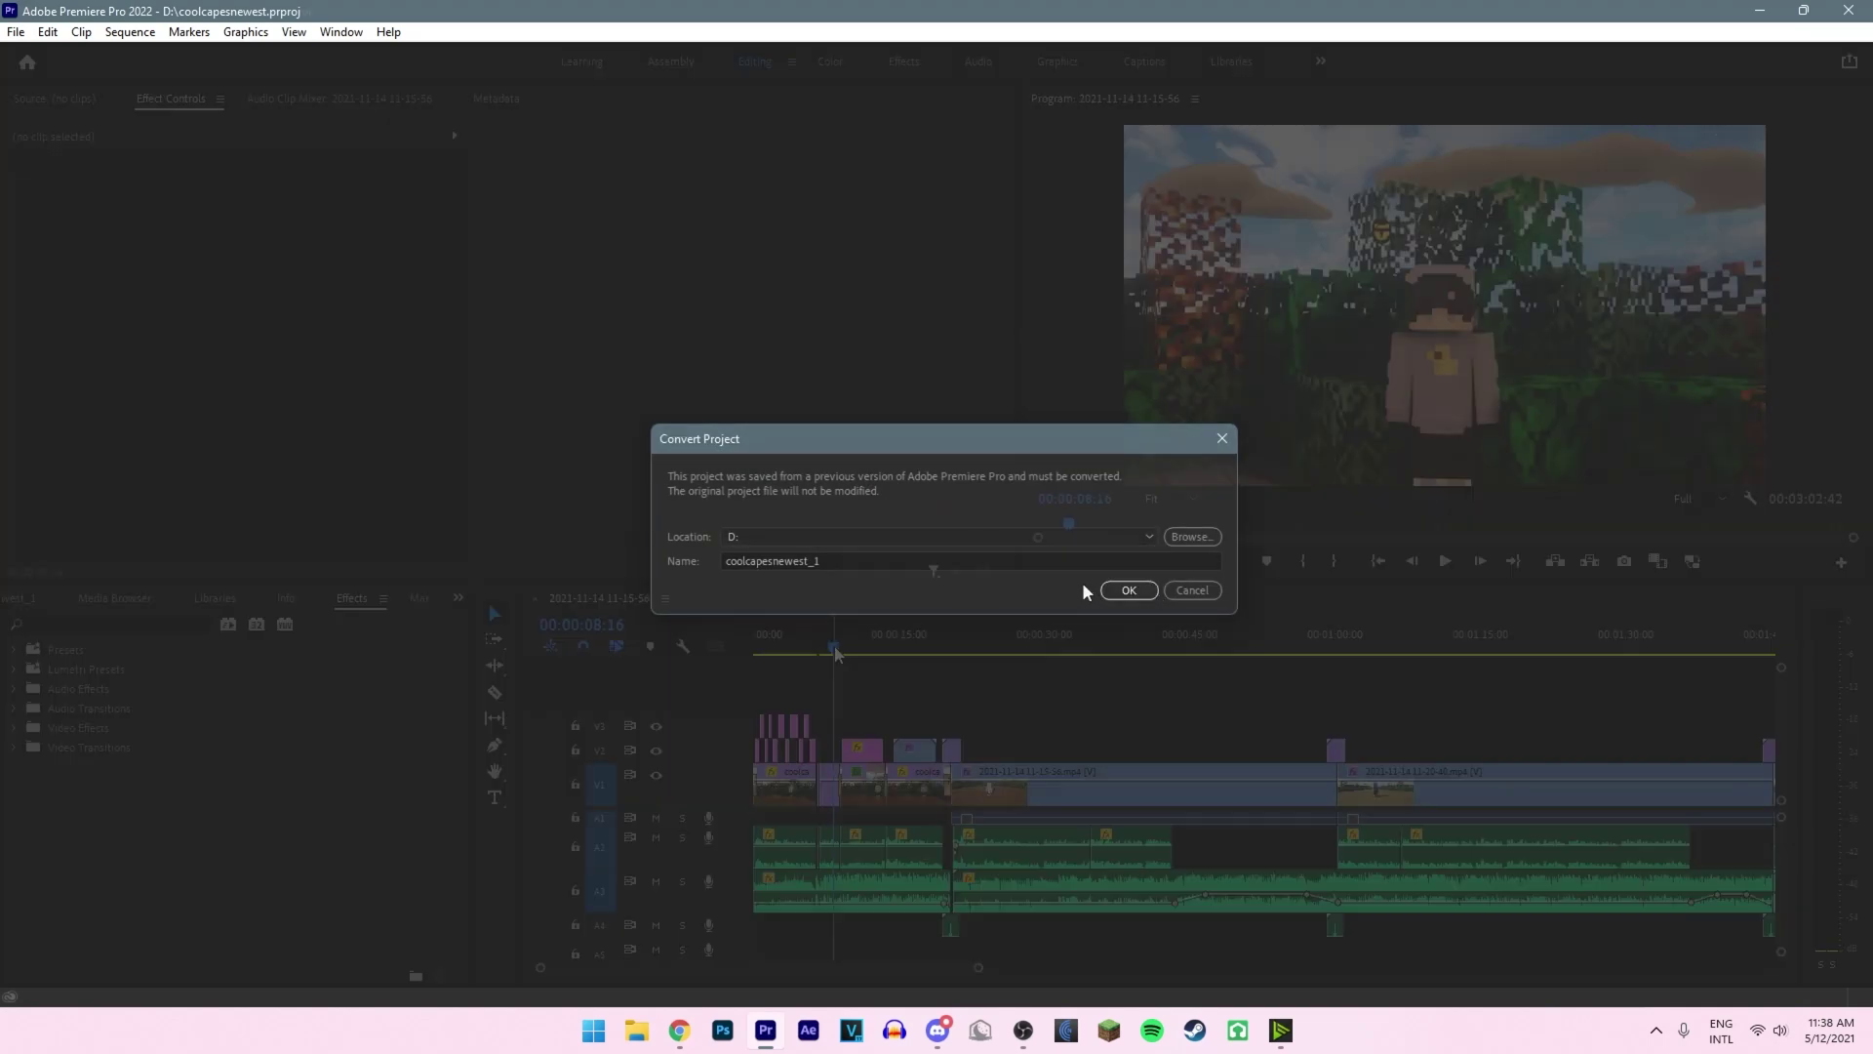
Step: Move the playhead back to around 9 seconds and show the Project media bin
{"action": "left_click_drag", "start_coordinate": [829, 647], "coordinate": [986, 729]}
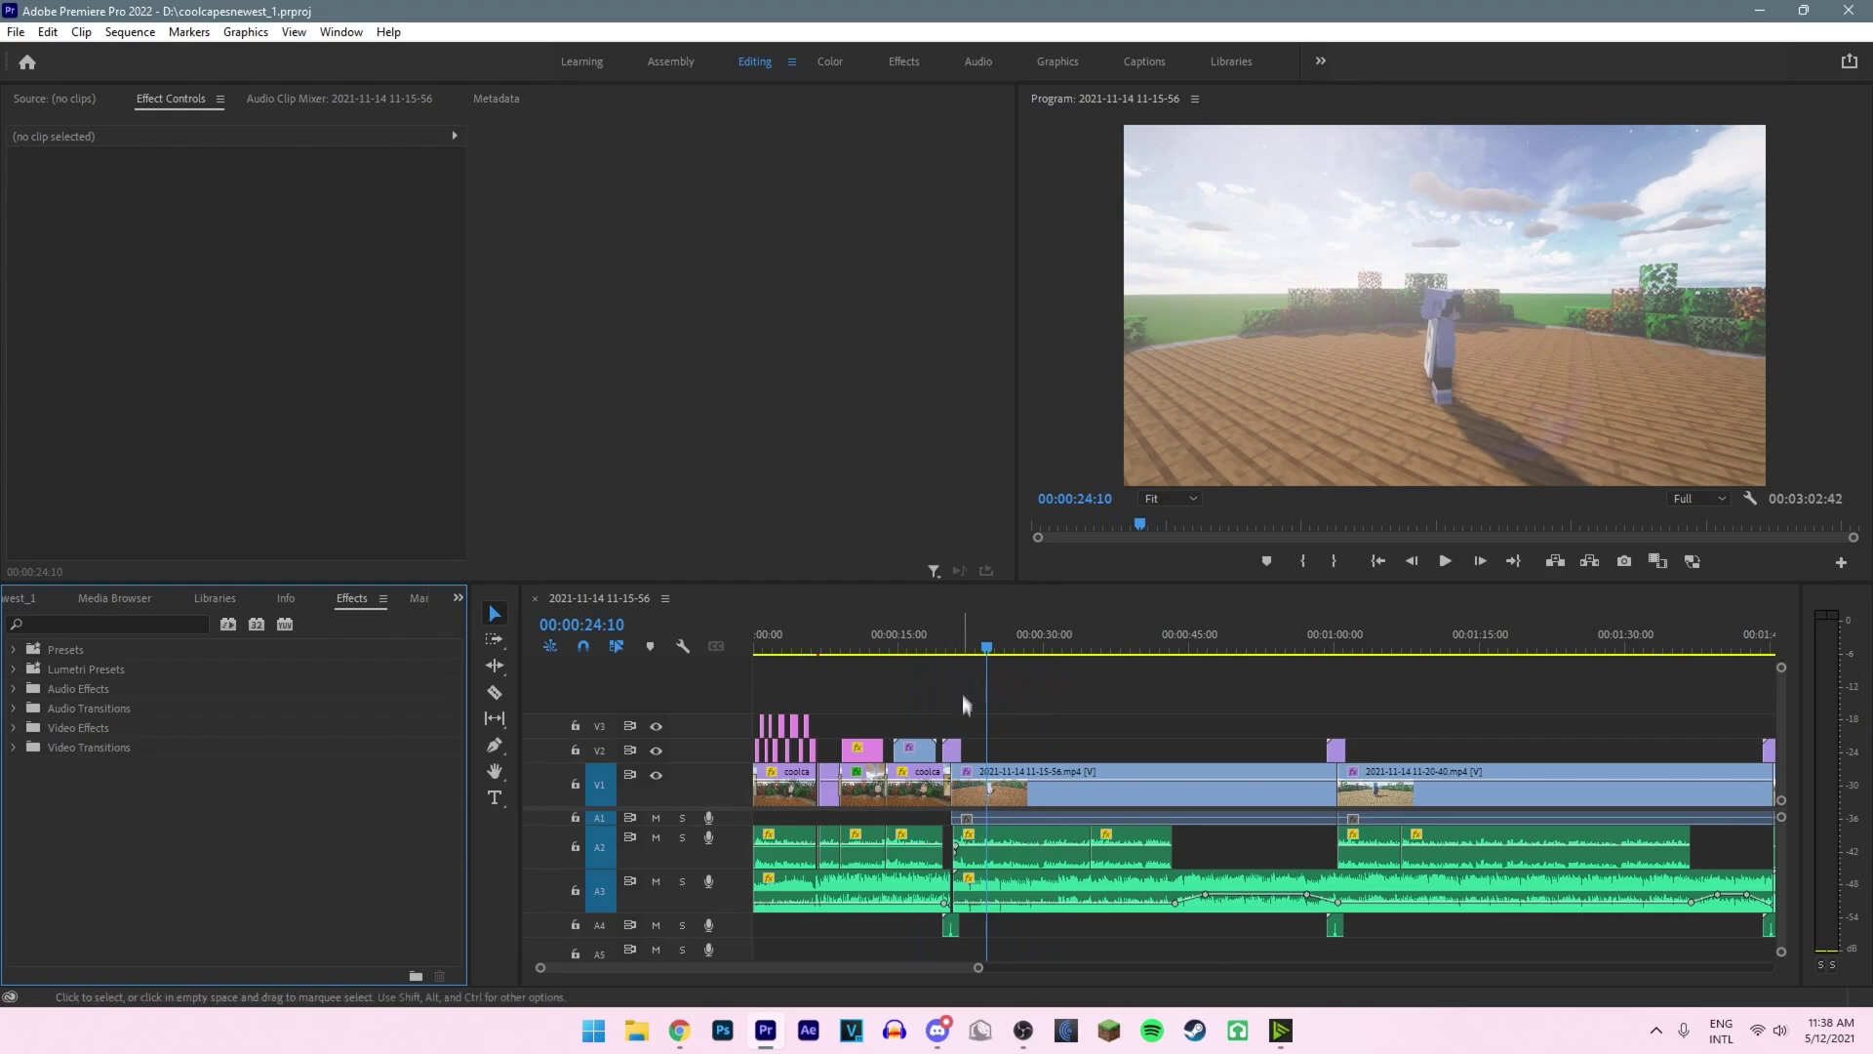
{"action": "left_click_drag", "start_coordinate": [986, 647], "coordinate": [1059, 659]}
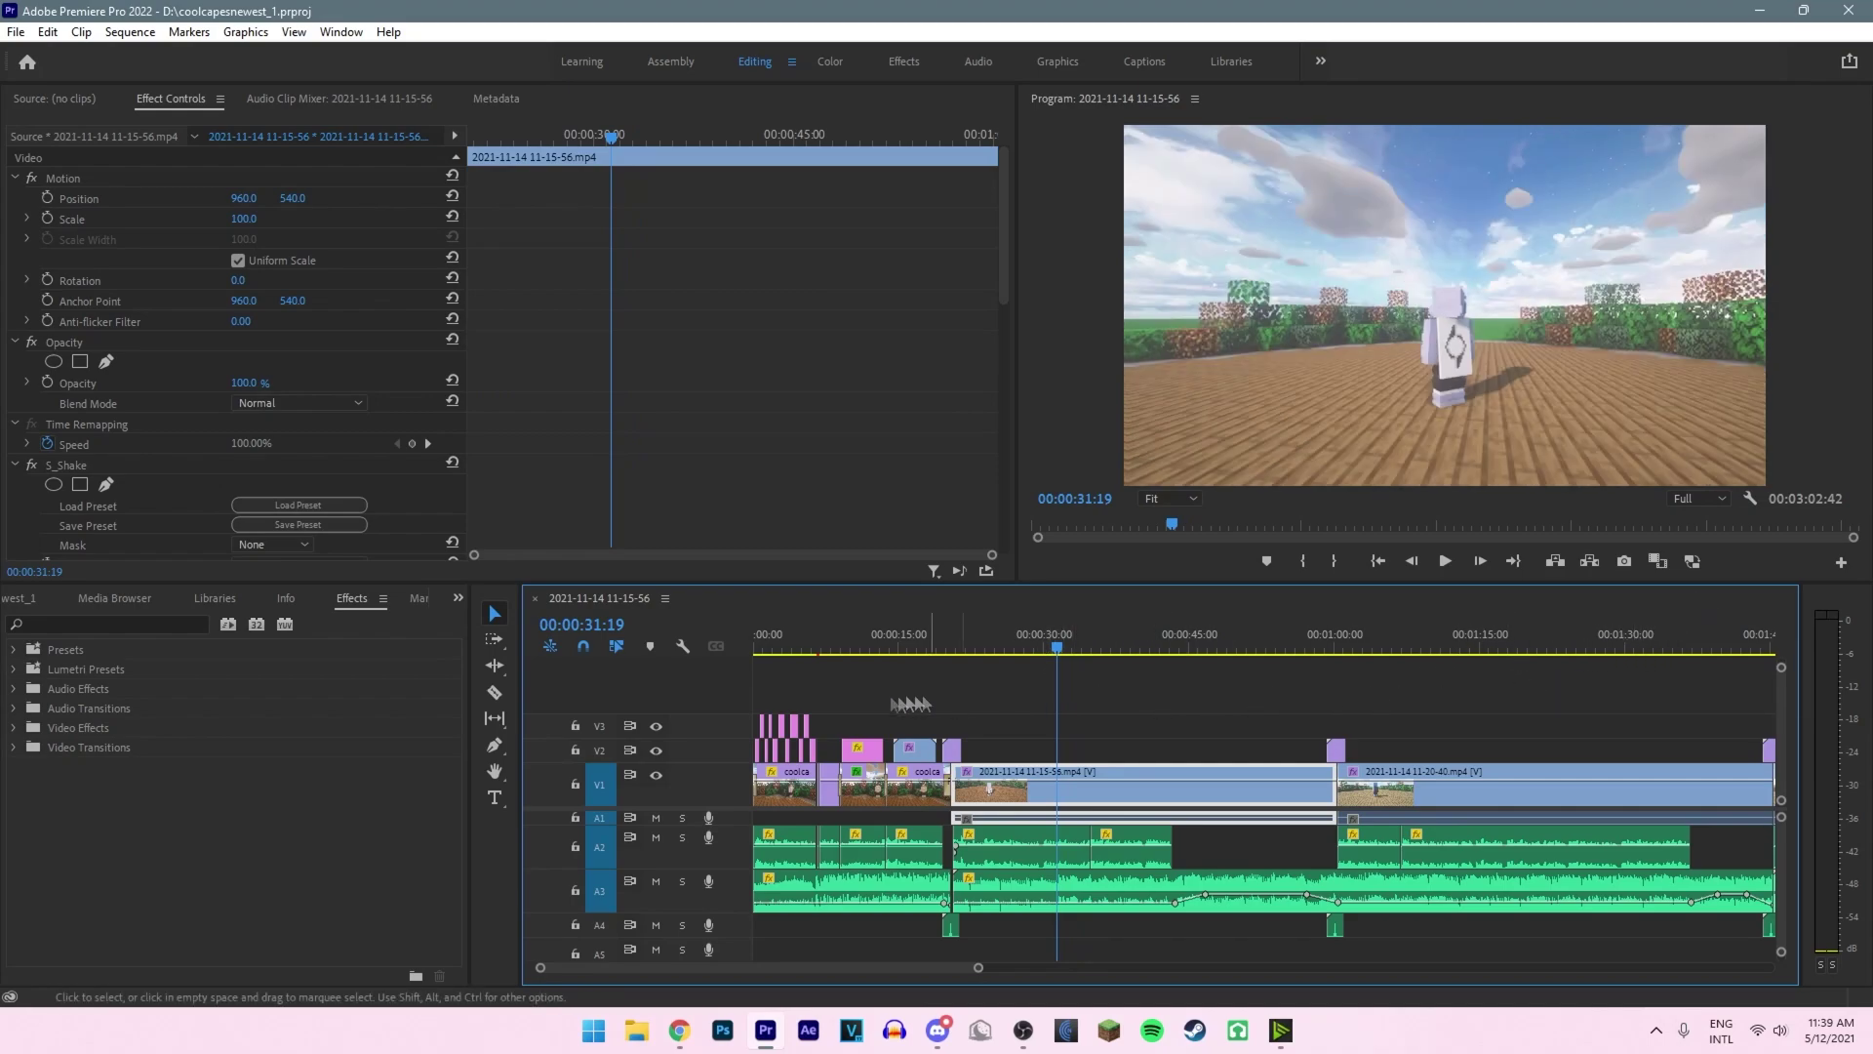
{"action": "left_click", "coordinate": [22, 598]}
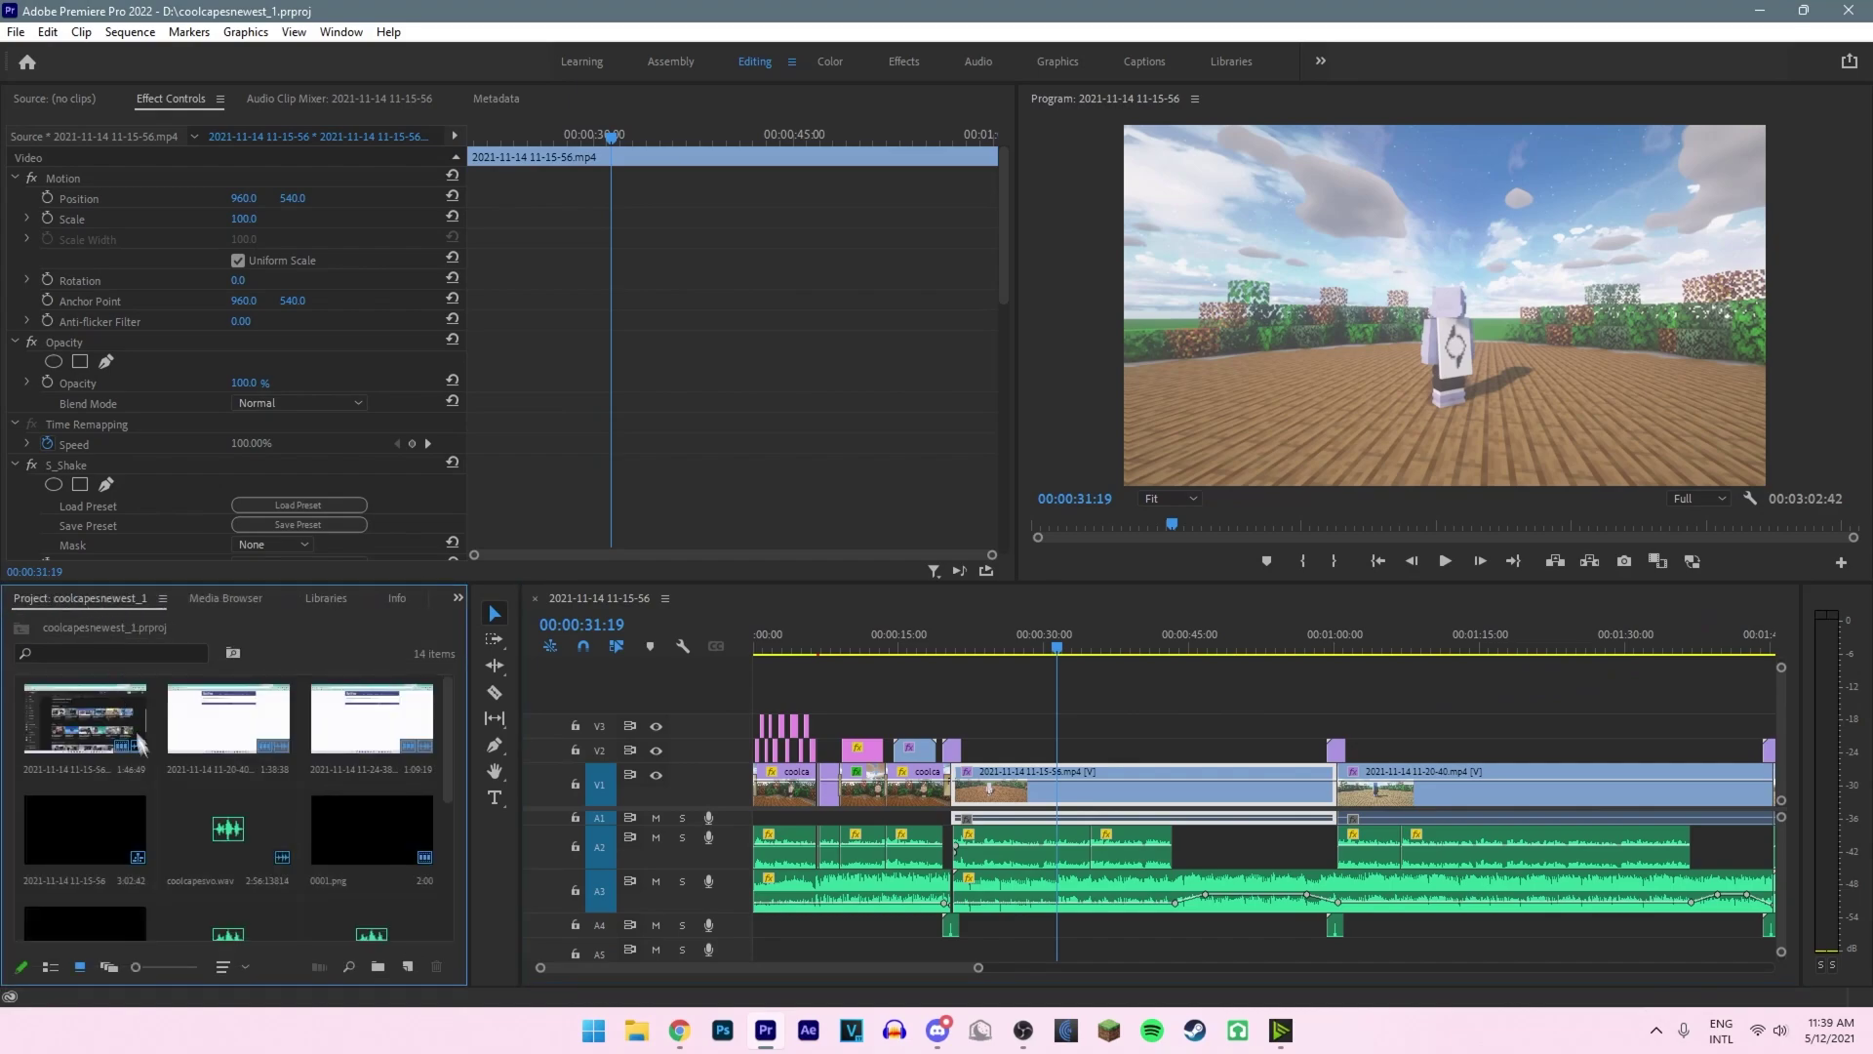
Step: Dismiss the first clip's Proxy submenu without creating any proxies
{"action": "right_click", "coordinate": [101, 771]}
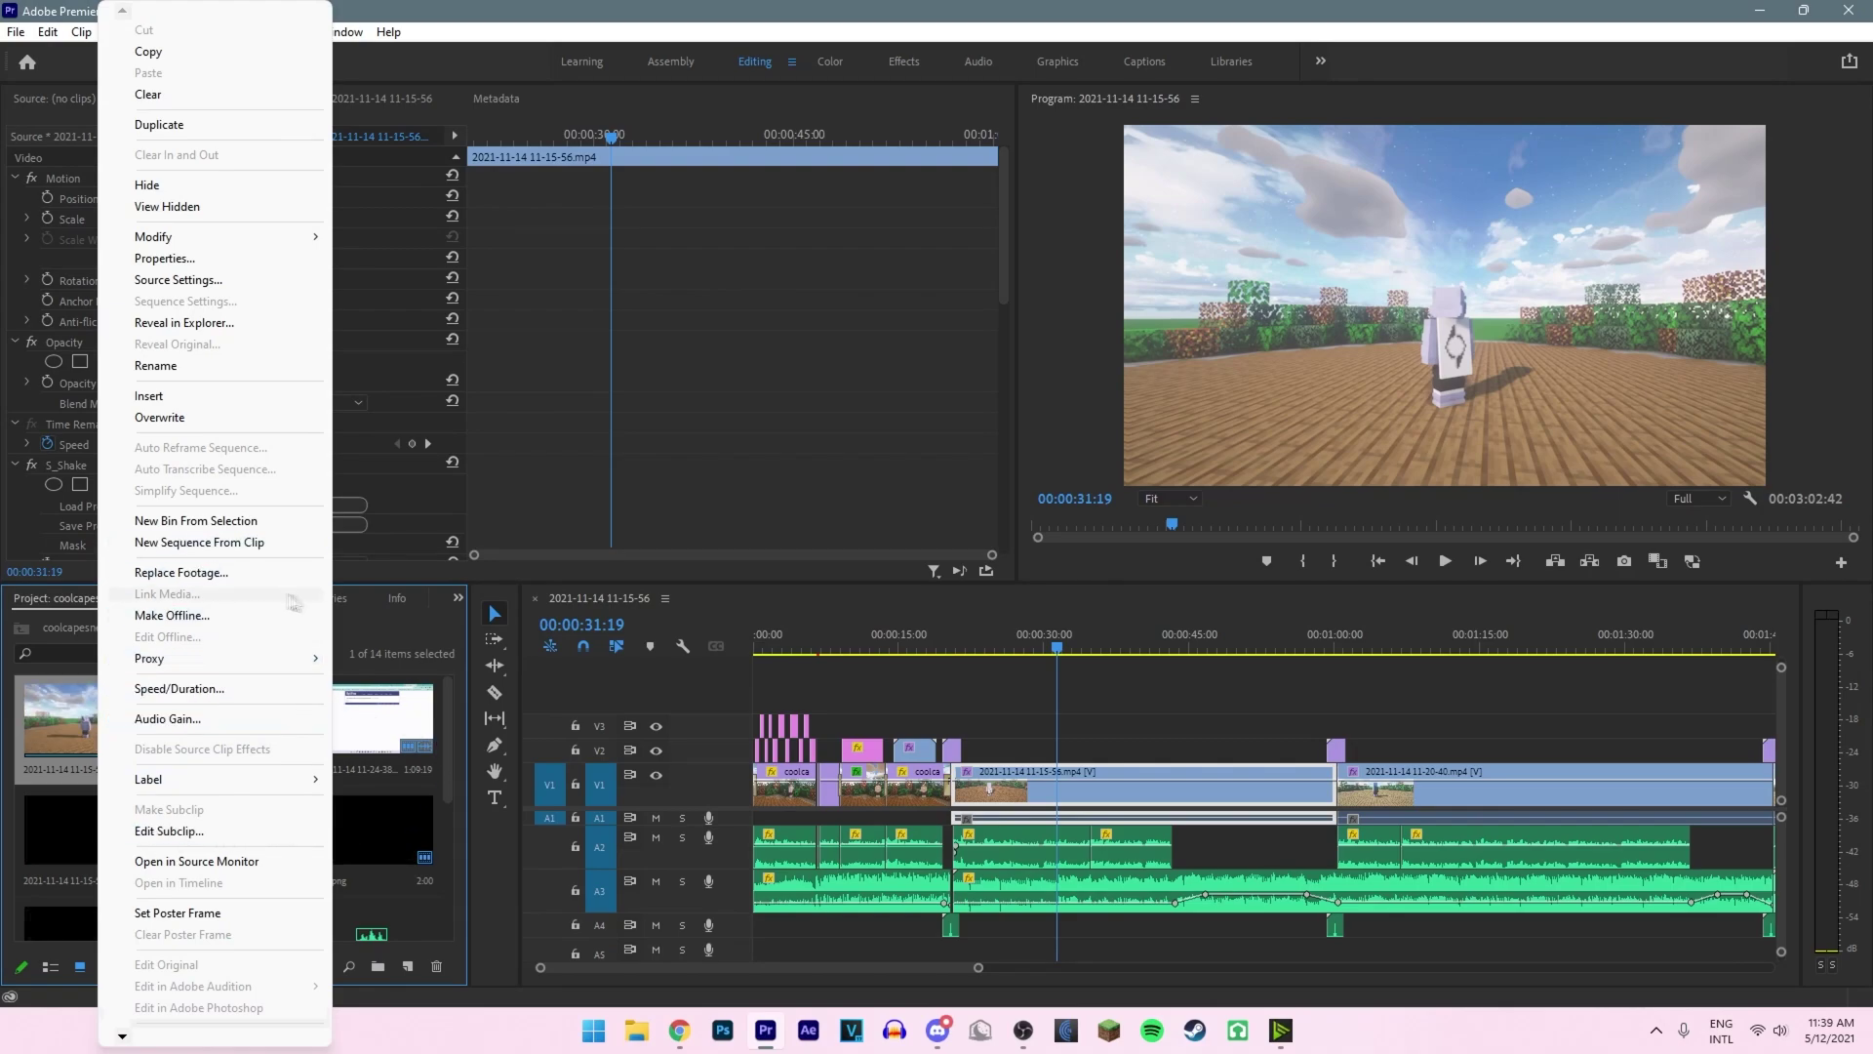
{"action": "mouse_move", "coordinate": [271, 662]}
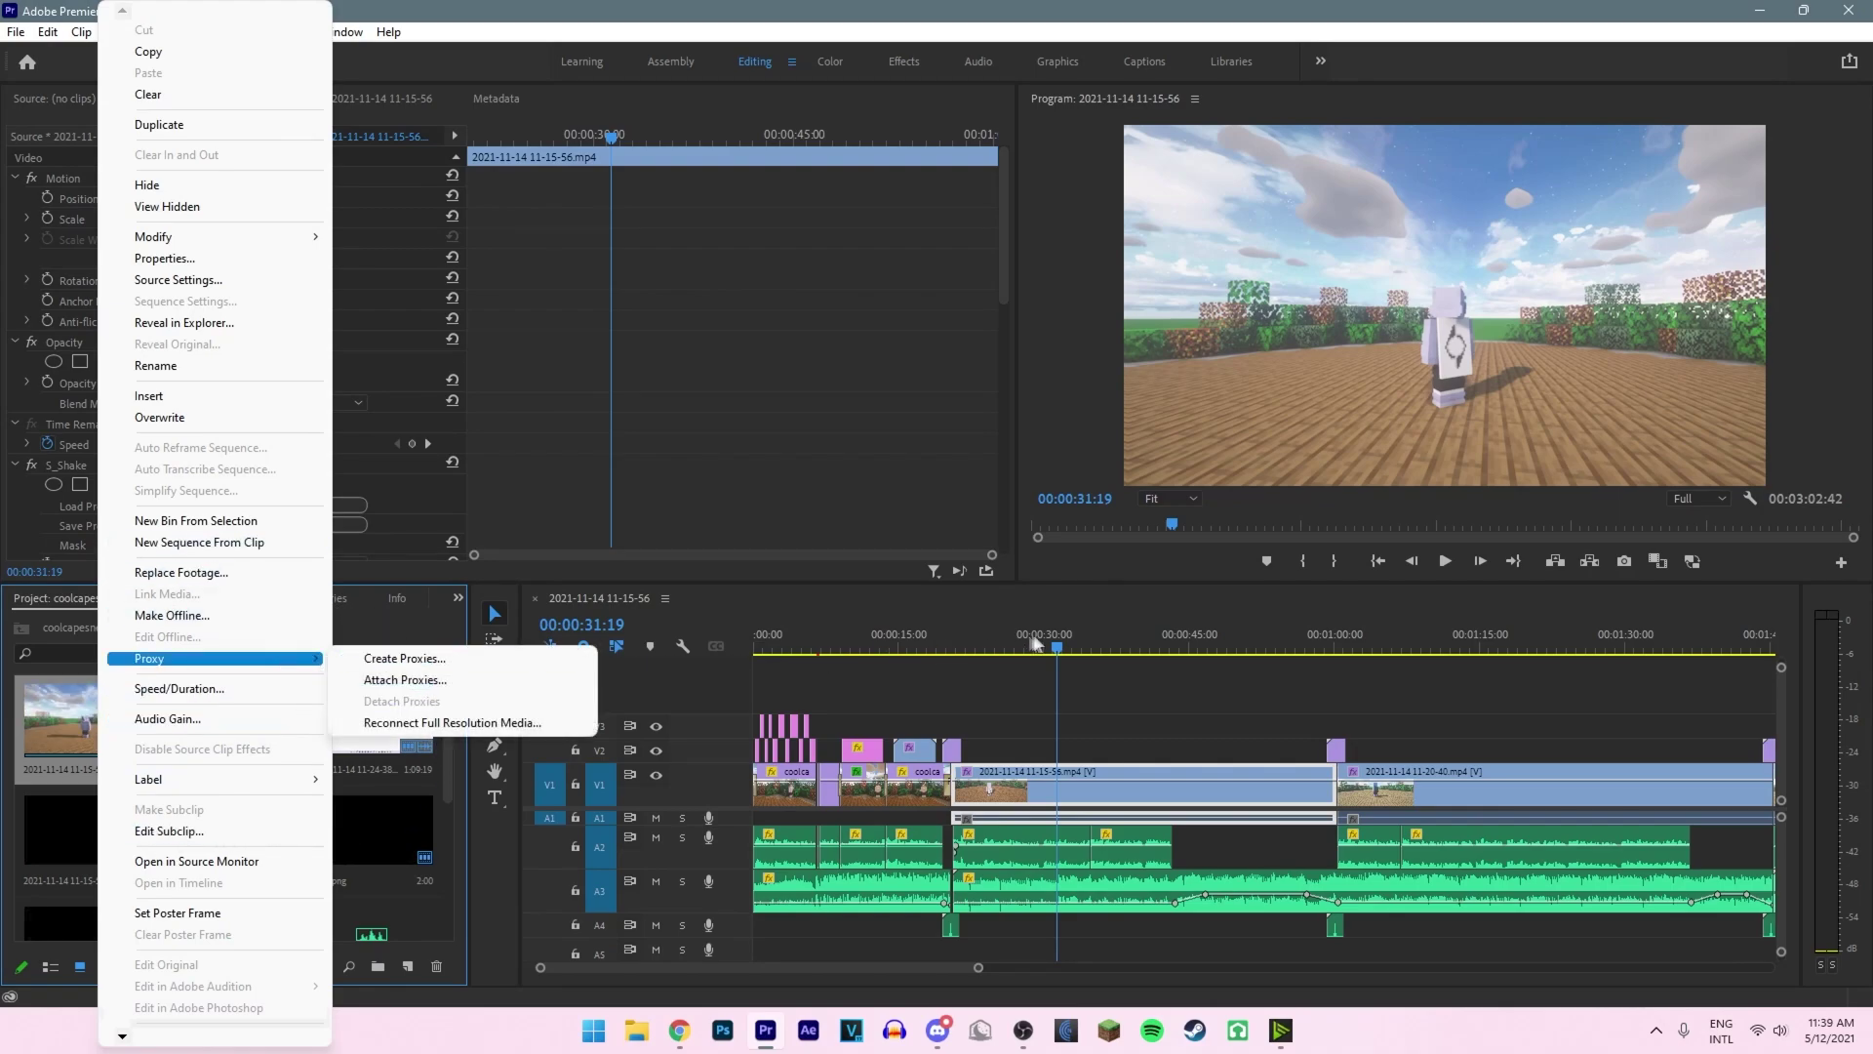
{"action": "left_click", "coordinate": [1062, 648]}
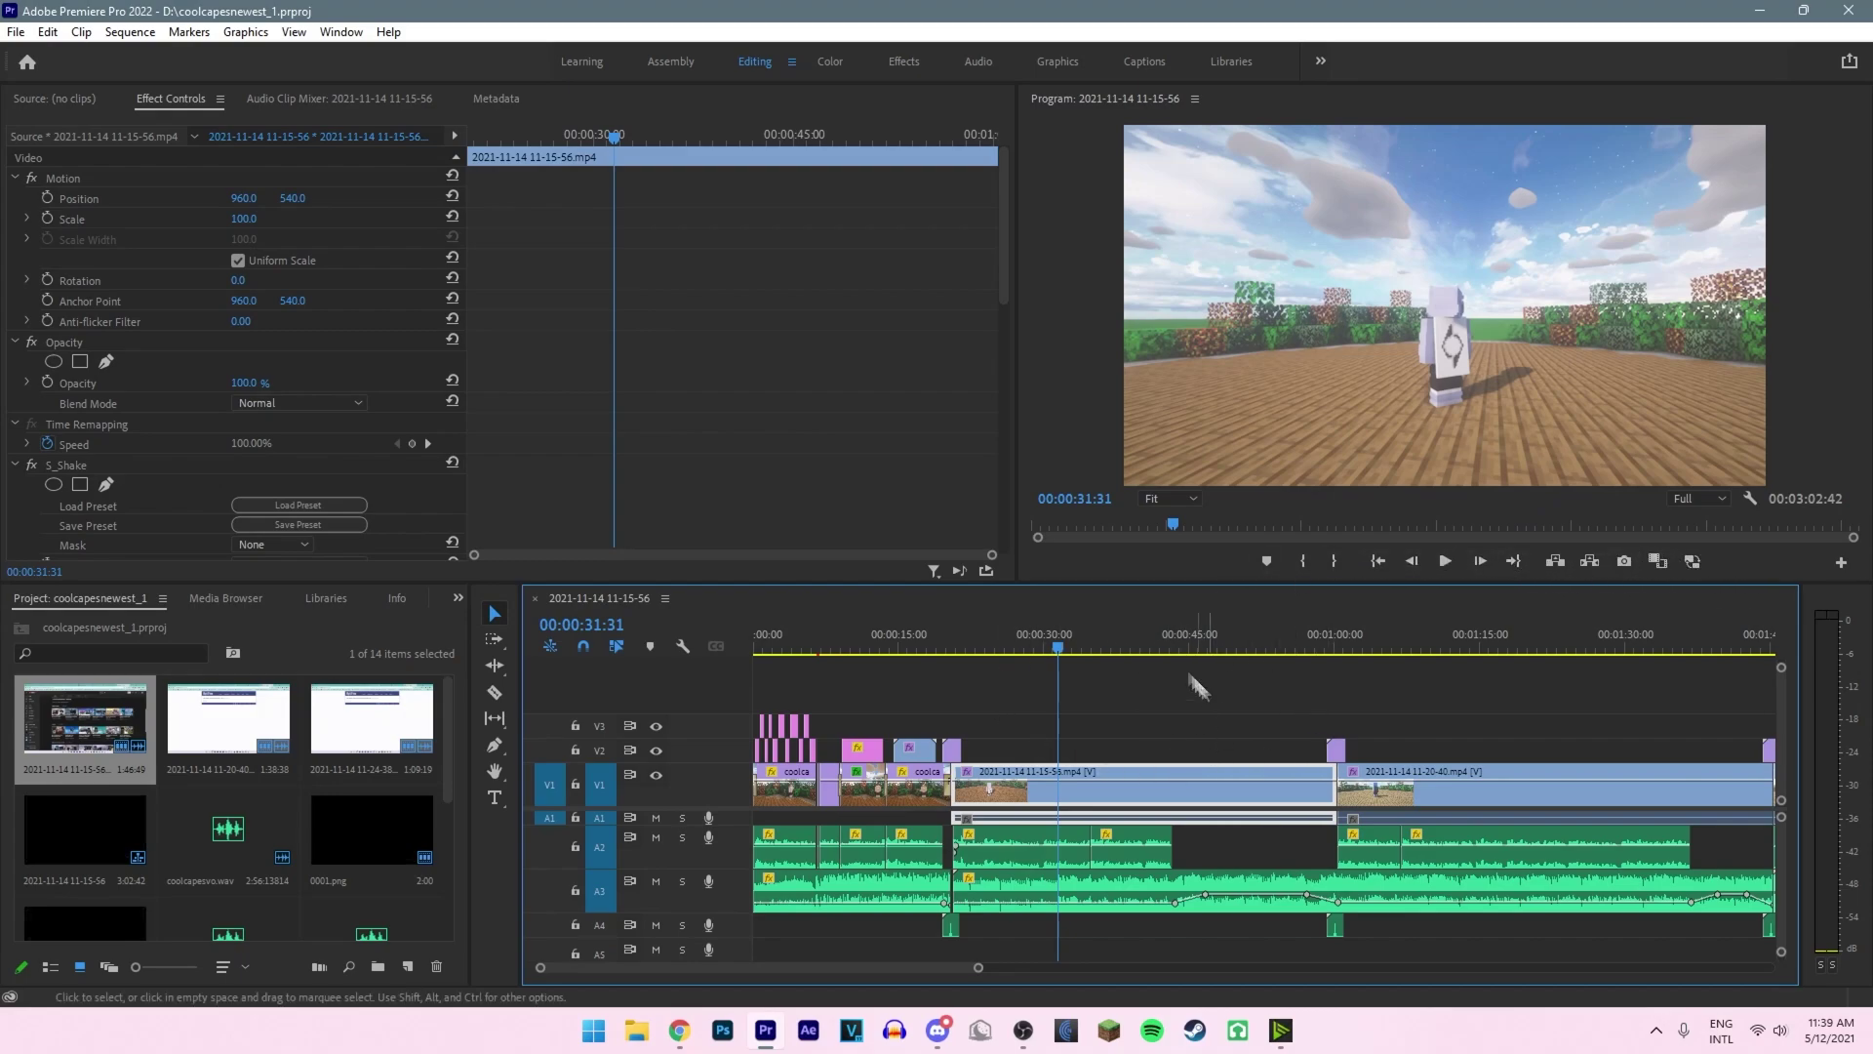
Step: Open the sequence's Export Settings via File > Export > Media
{"action": "left_click", "coordinate": [17, 31]}
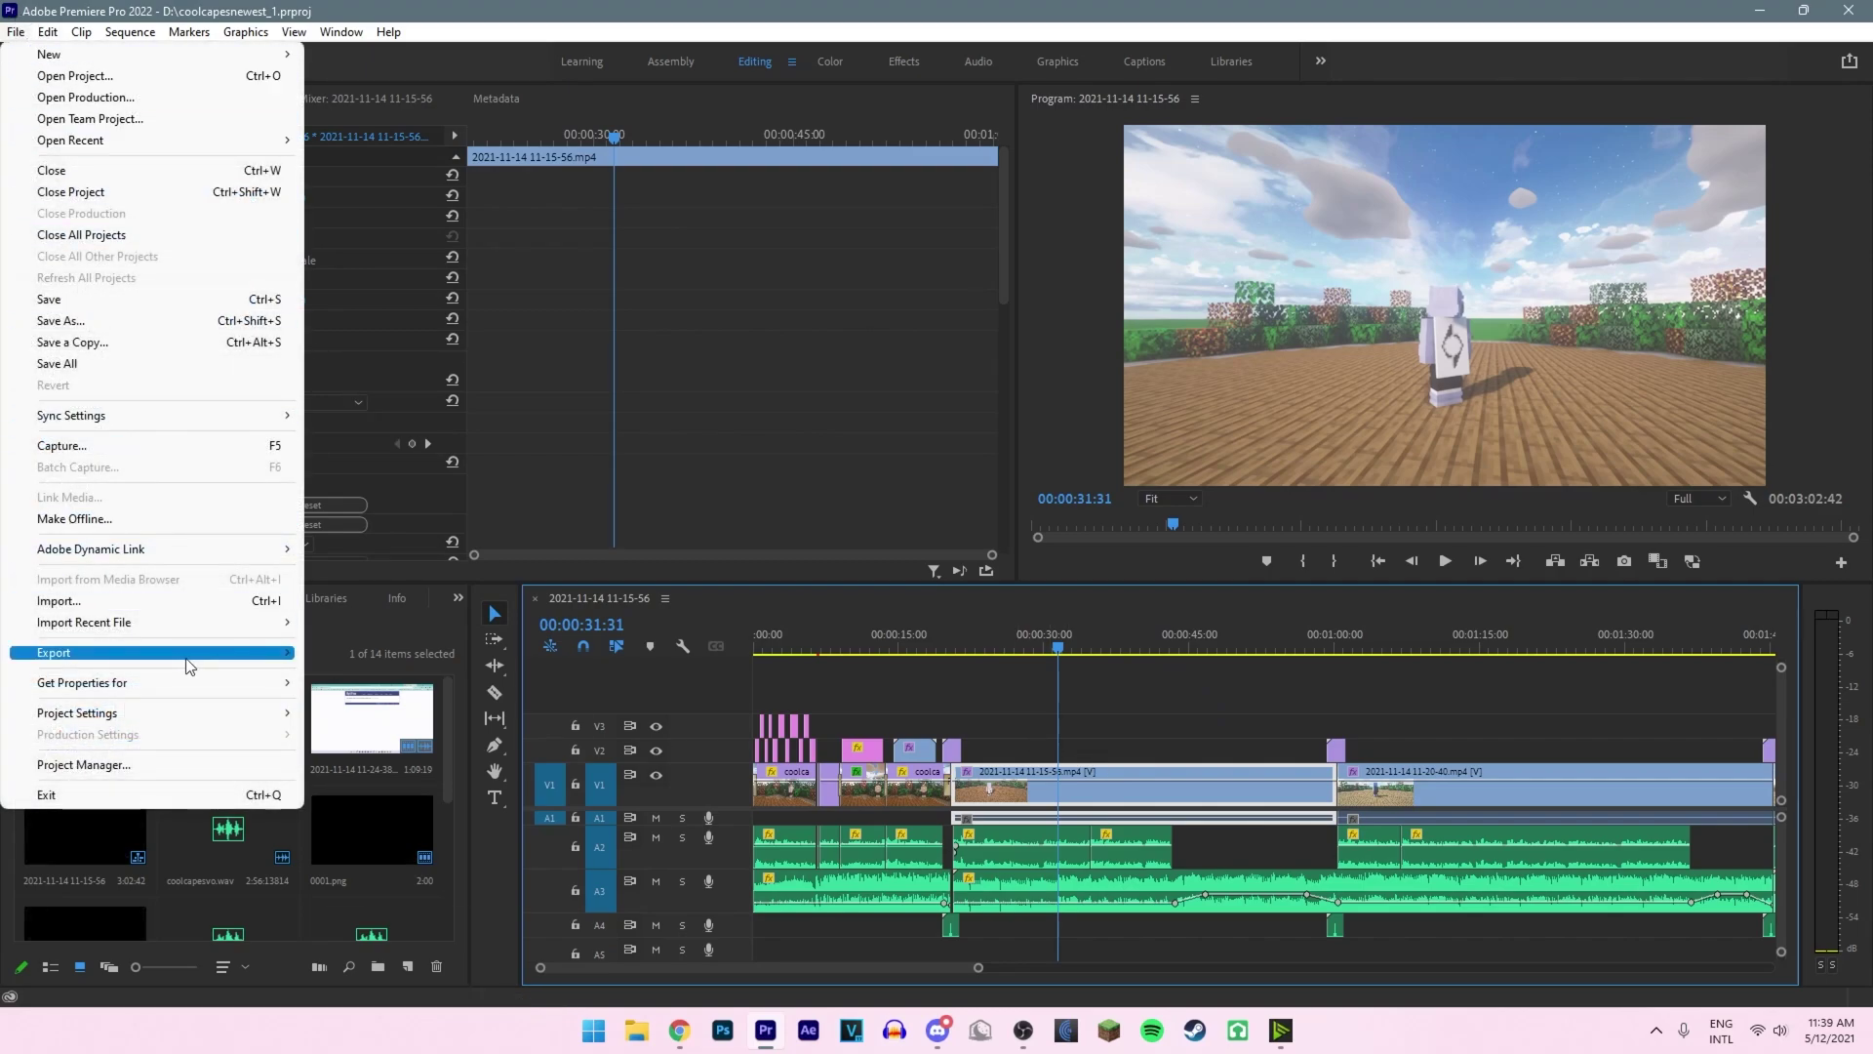
{"action": "mouse_move", "coordinate": [190, 667]}
{"action": "left_click", "coordinate": [349, 656]}
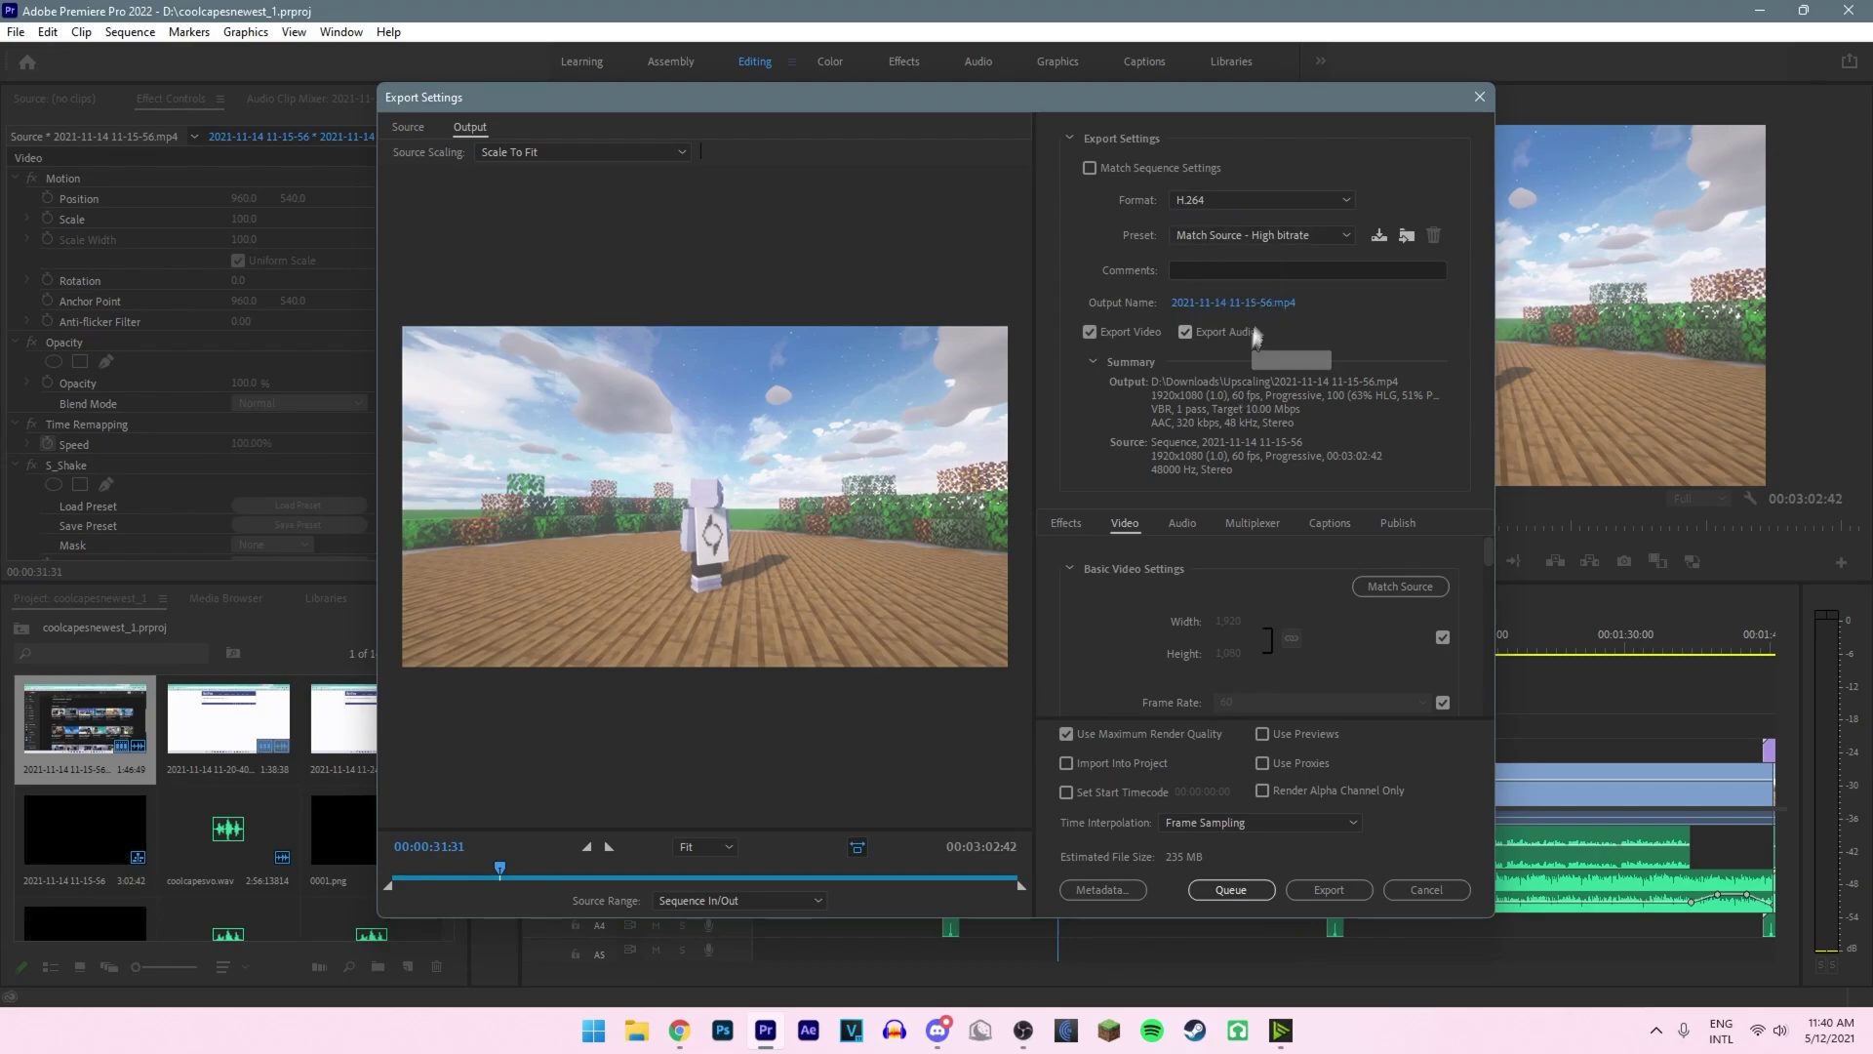
Step: Enable Render at Maximum Depth in the Video settings
{"action": "scroll", "coordinate": [1200, 636], "scroll_direction": "down", "scroll_amount": 1}
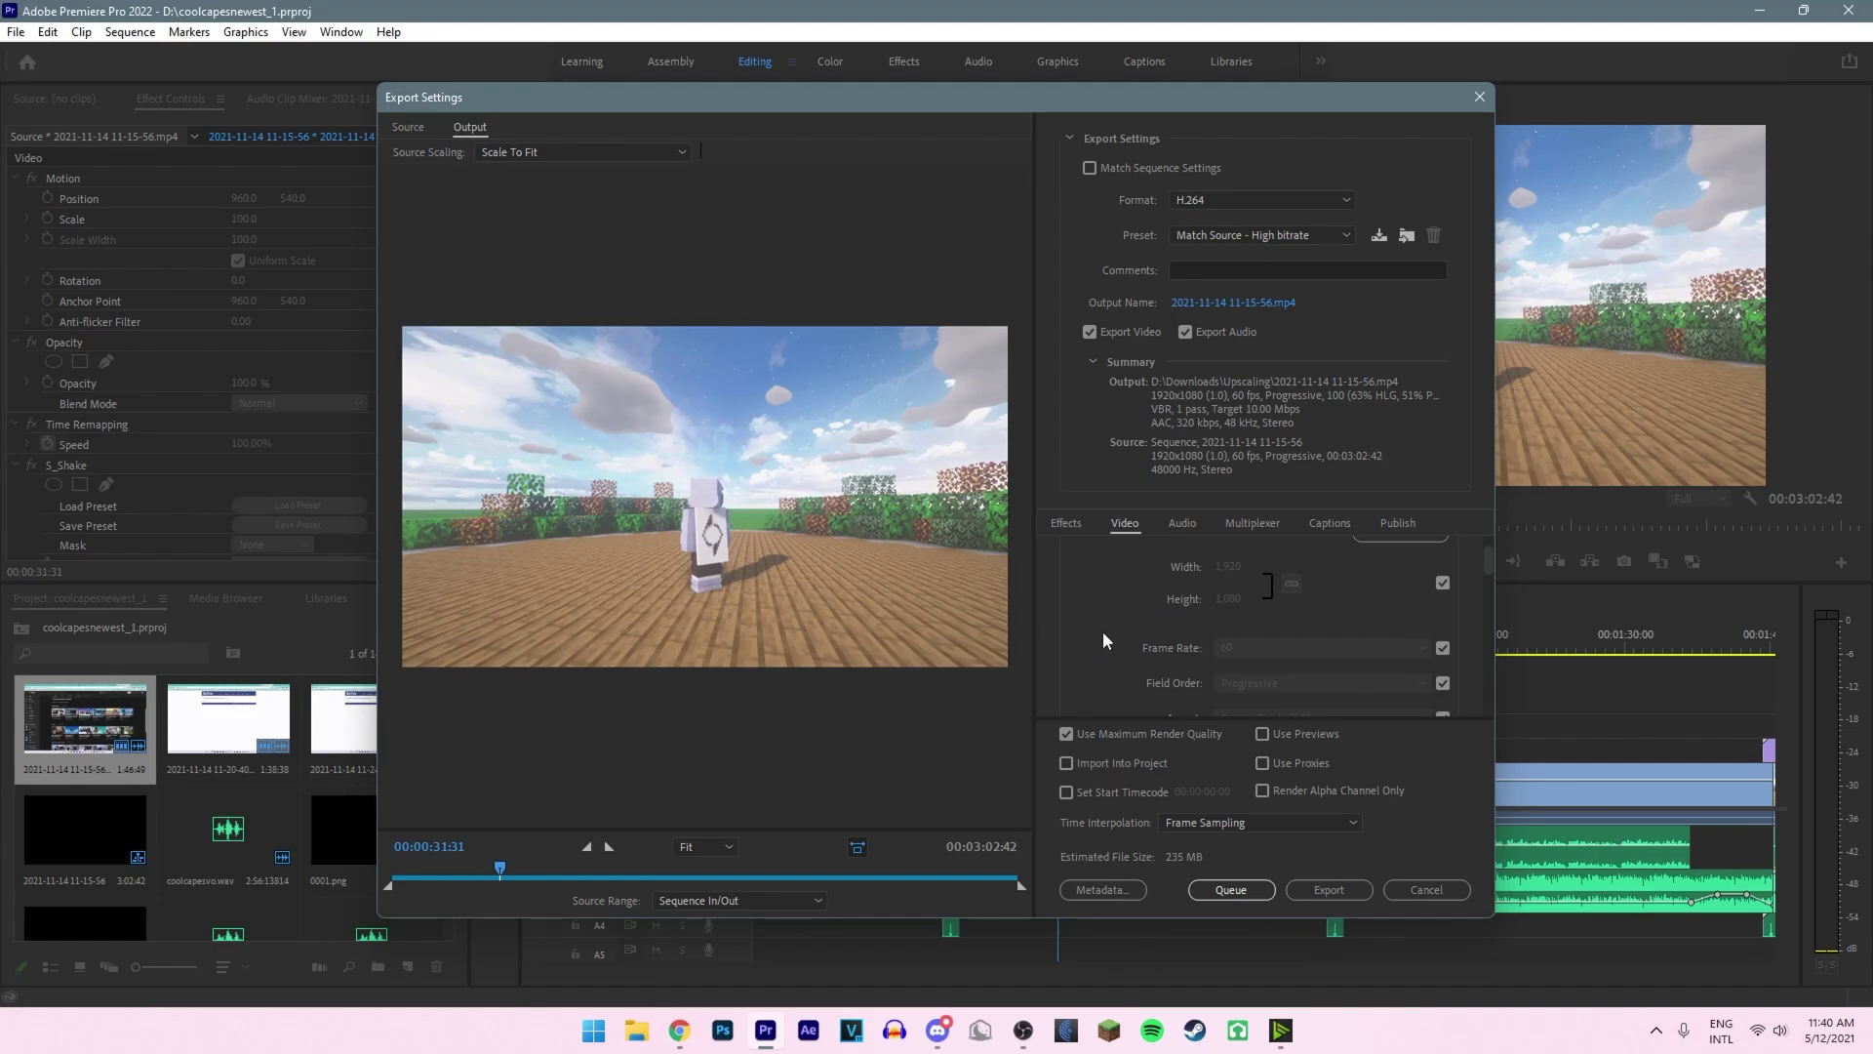
{"action": "scroll", "coordinate": [1253, 636], "scroll_direction": "up", "scroll_amount": 1}
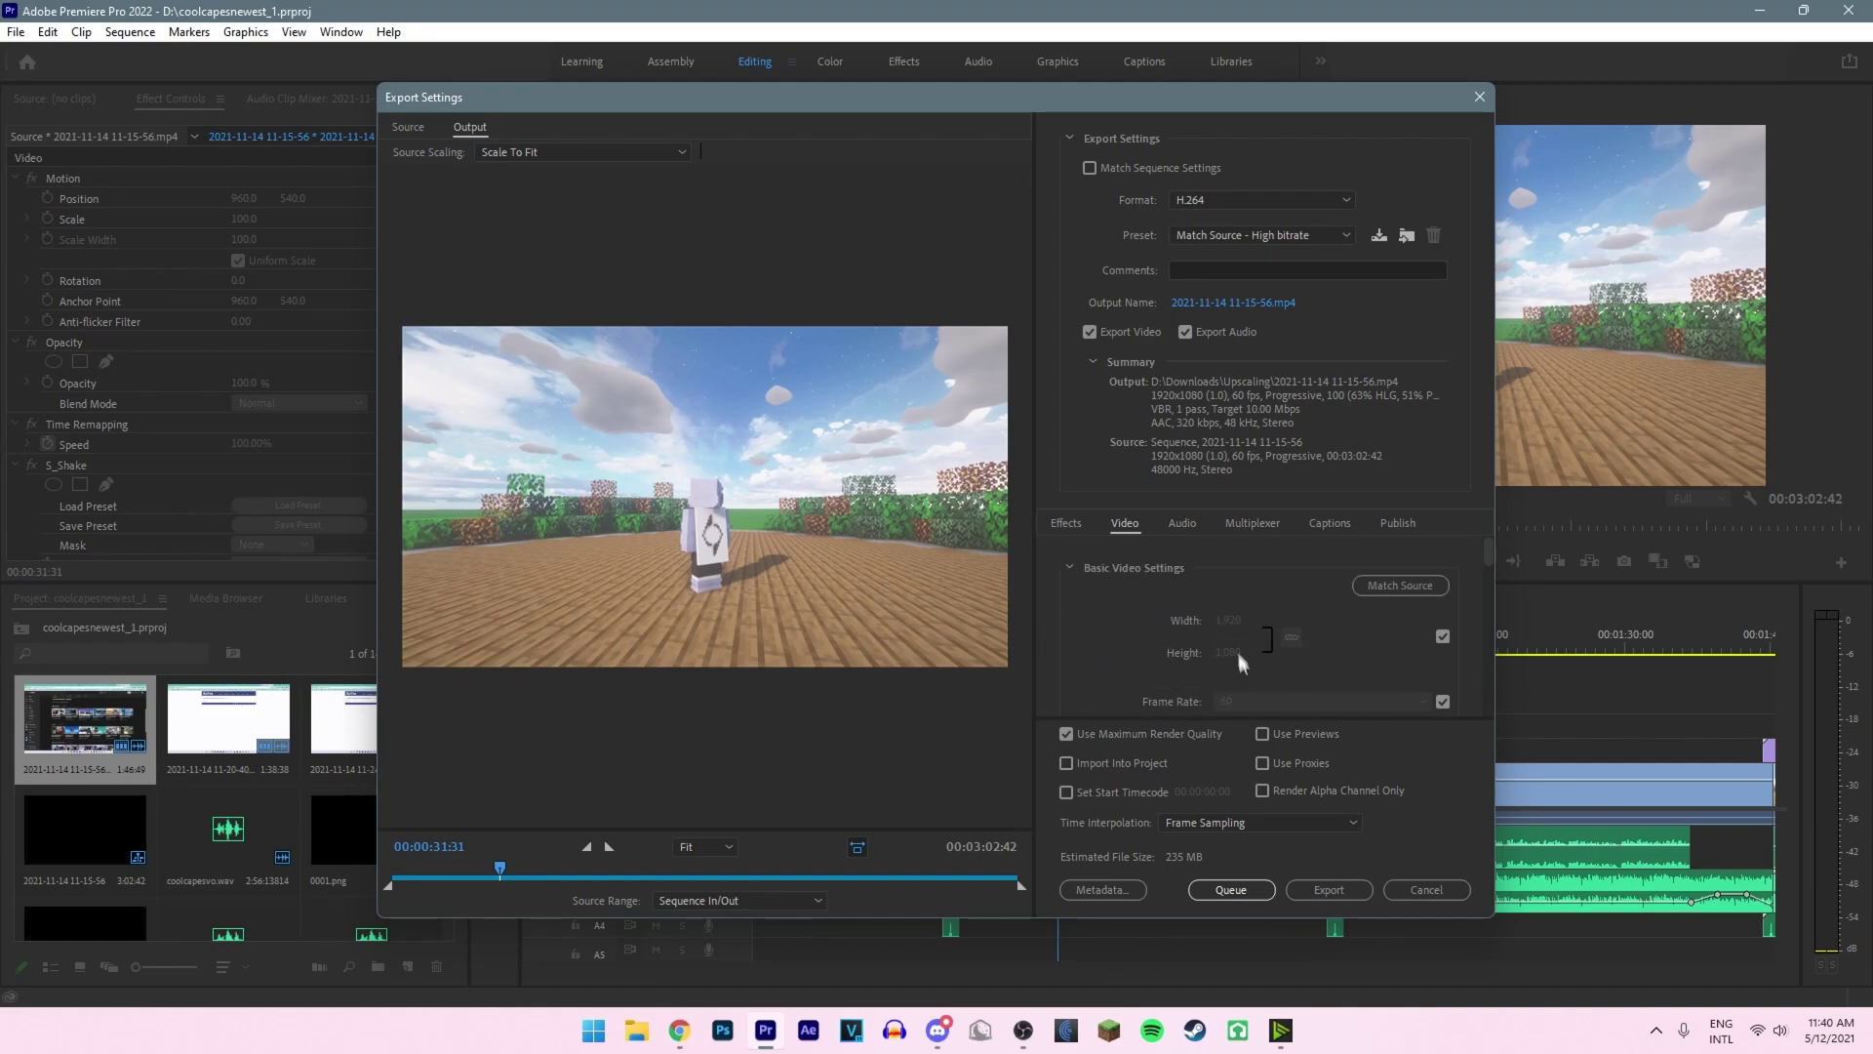
{"action": "scroll", "coordinate": [1239, 624], "scroll_direction": "down", "scroll_amount": 2}
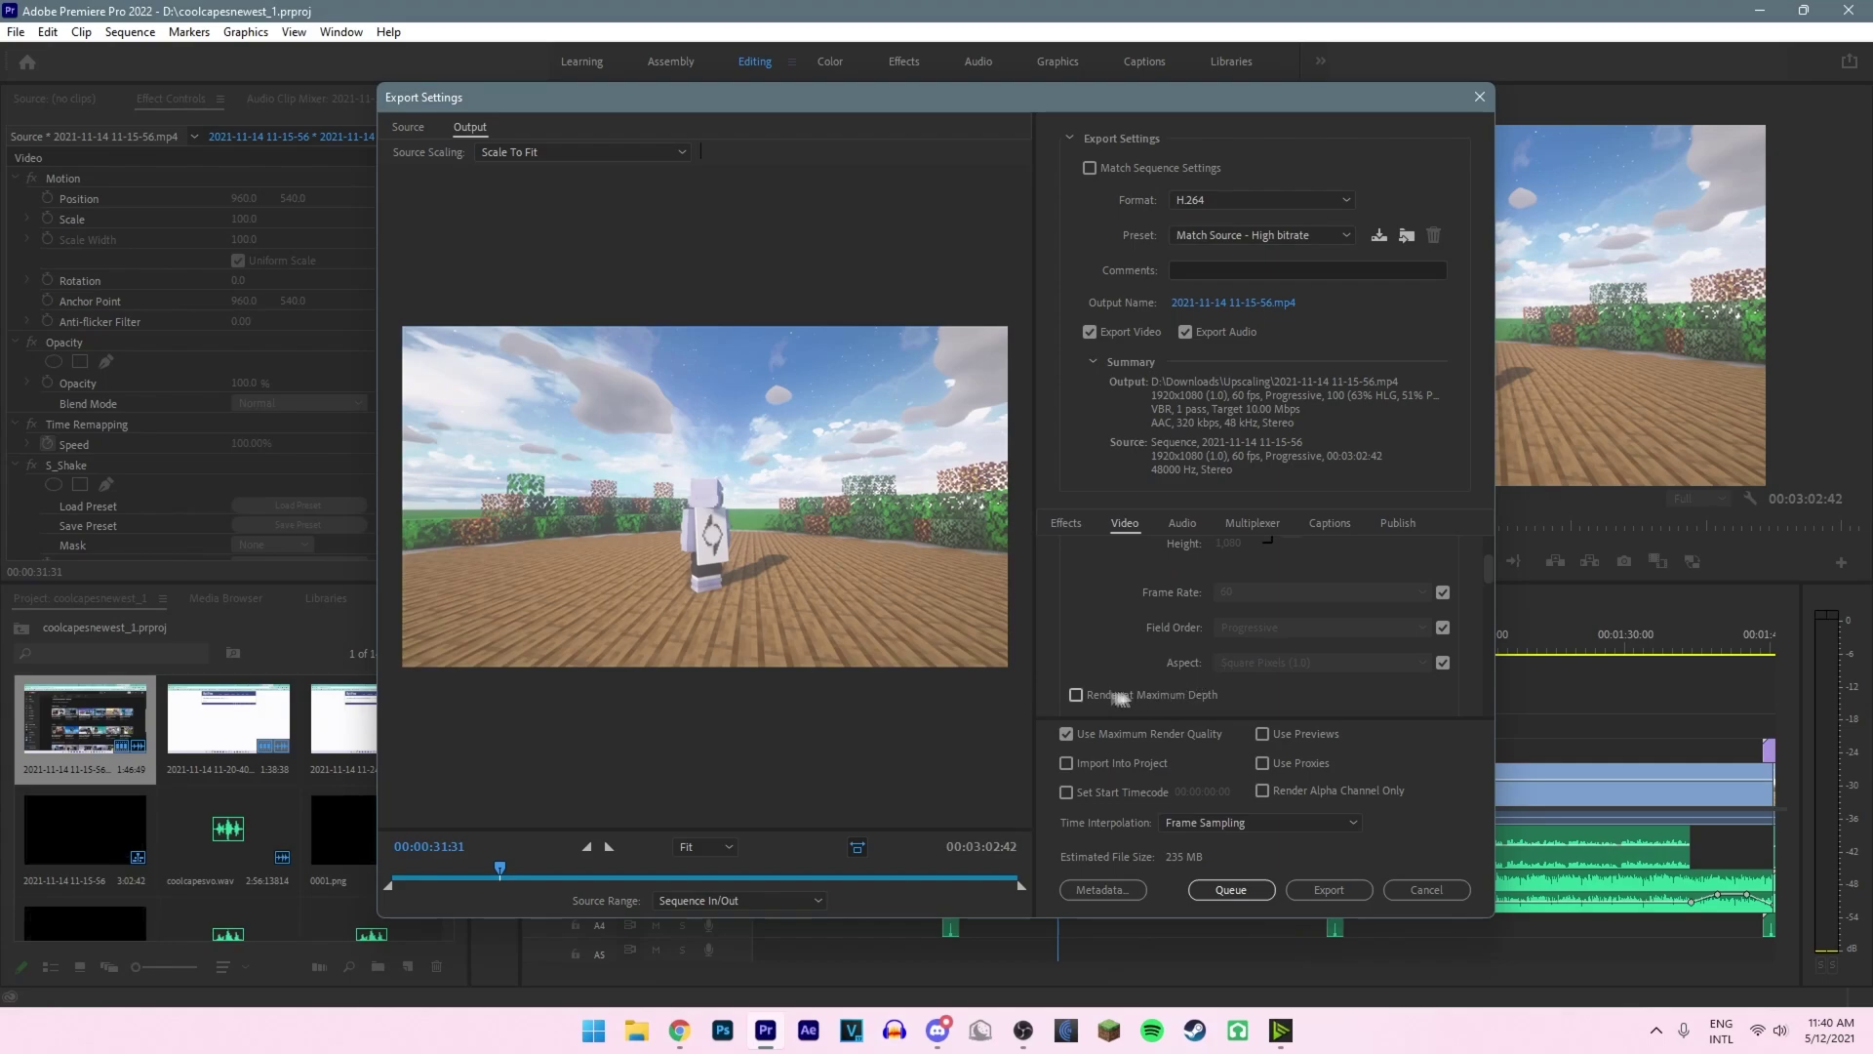
{"action": "left_click", "coordinate": [1077, 694]}
Step: Set the H.264 encoding Performance to Hardware Encoding
{"action": "scroll", "coordinate": [1158, 692], "scroll_direction": "down", "scroll_amount": 3}
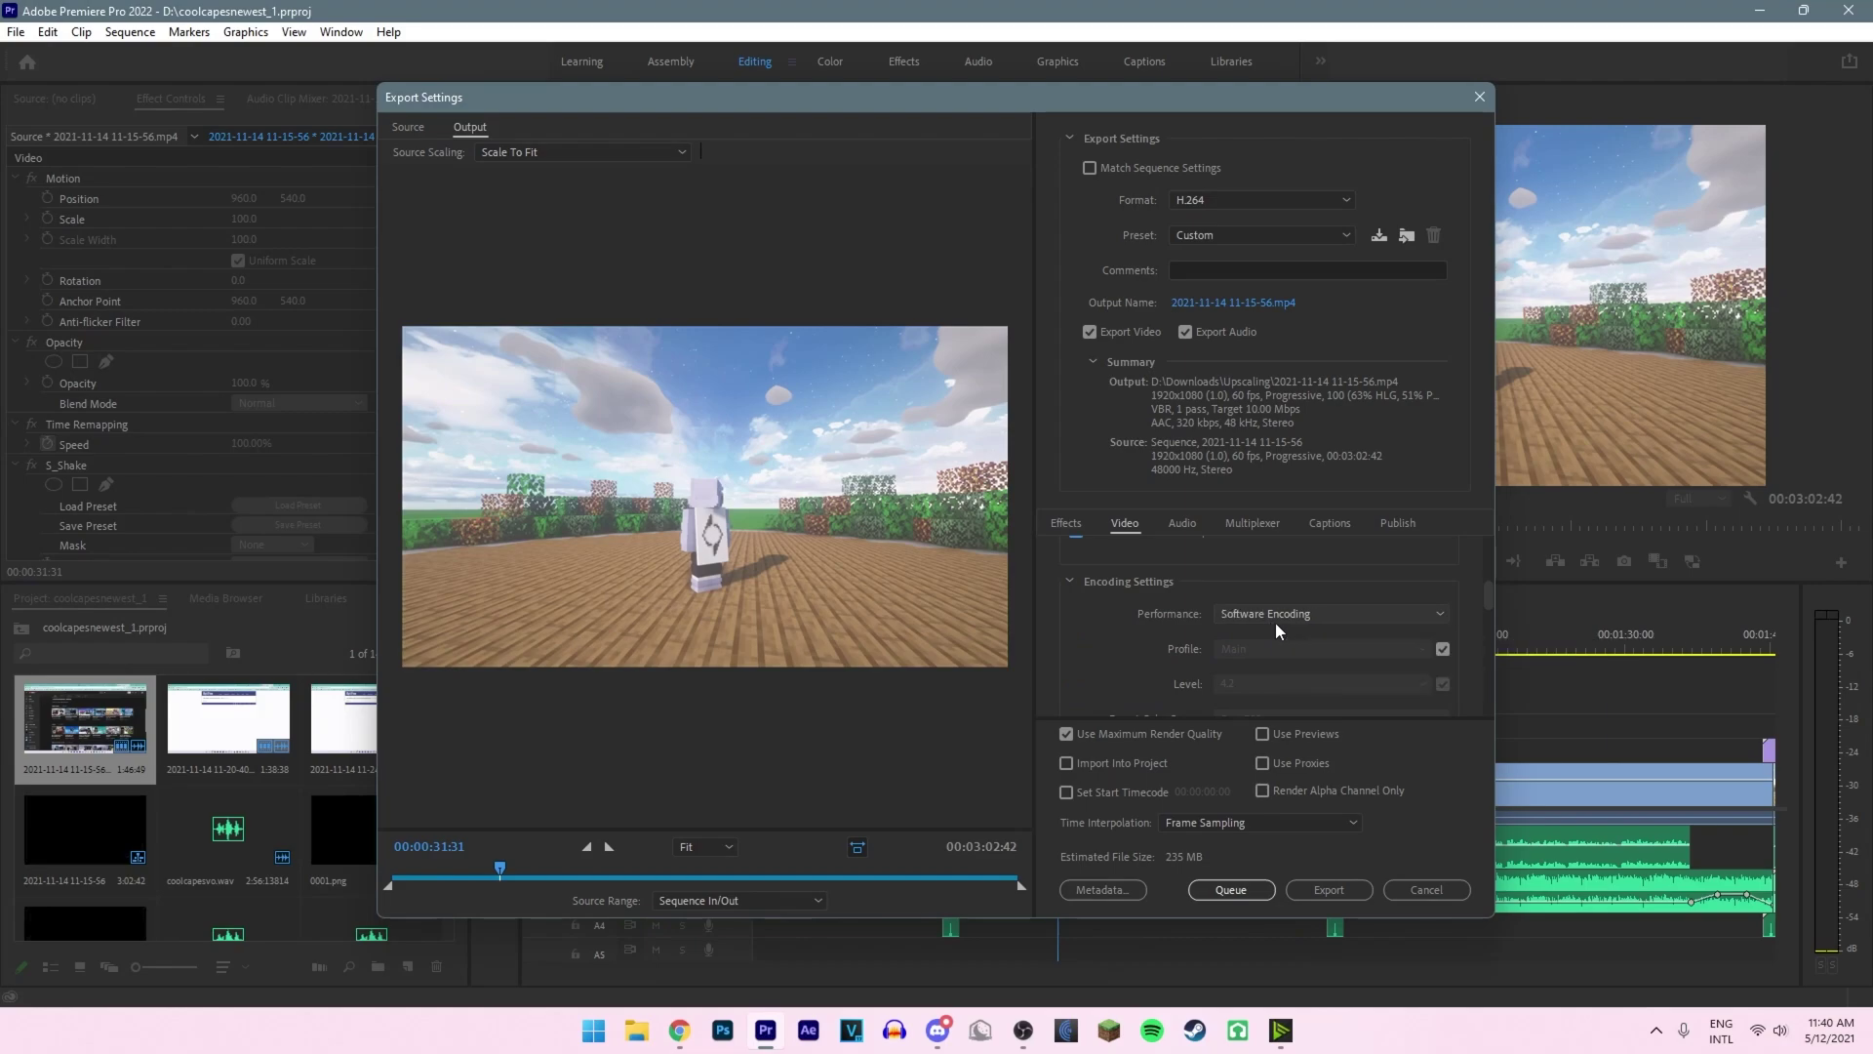
{"action": "scroll", "coordinate": [1278, 621], "scroll_direction": "up", "scroll_amount": 2}
{"action": "left_click", "coordinate": [1321, 648]}
{"action": "left_click", "coordinate": [1325, 671]}
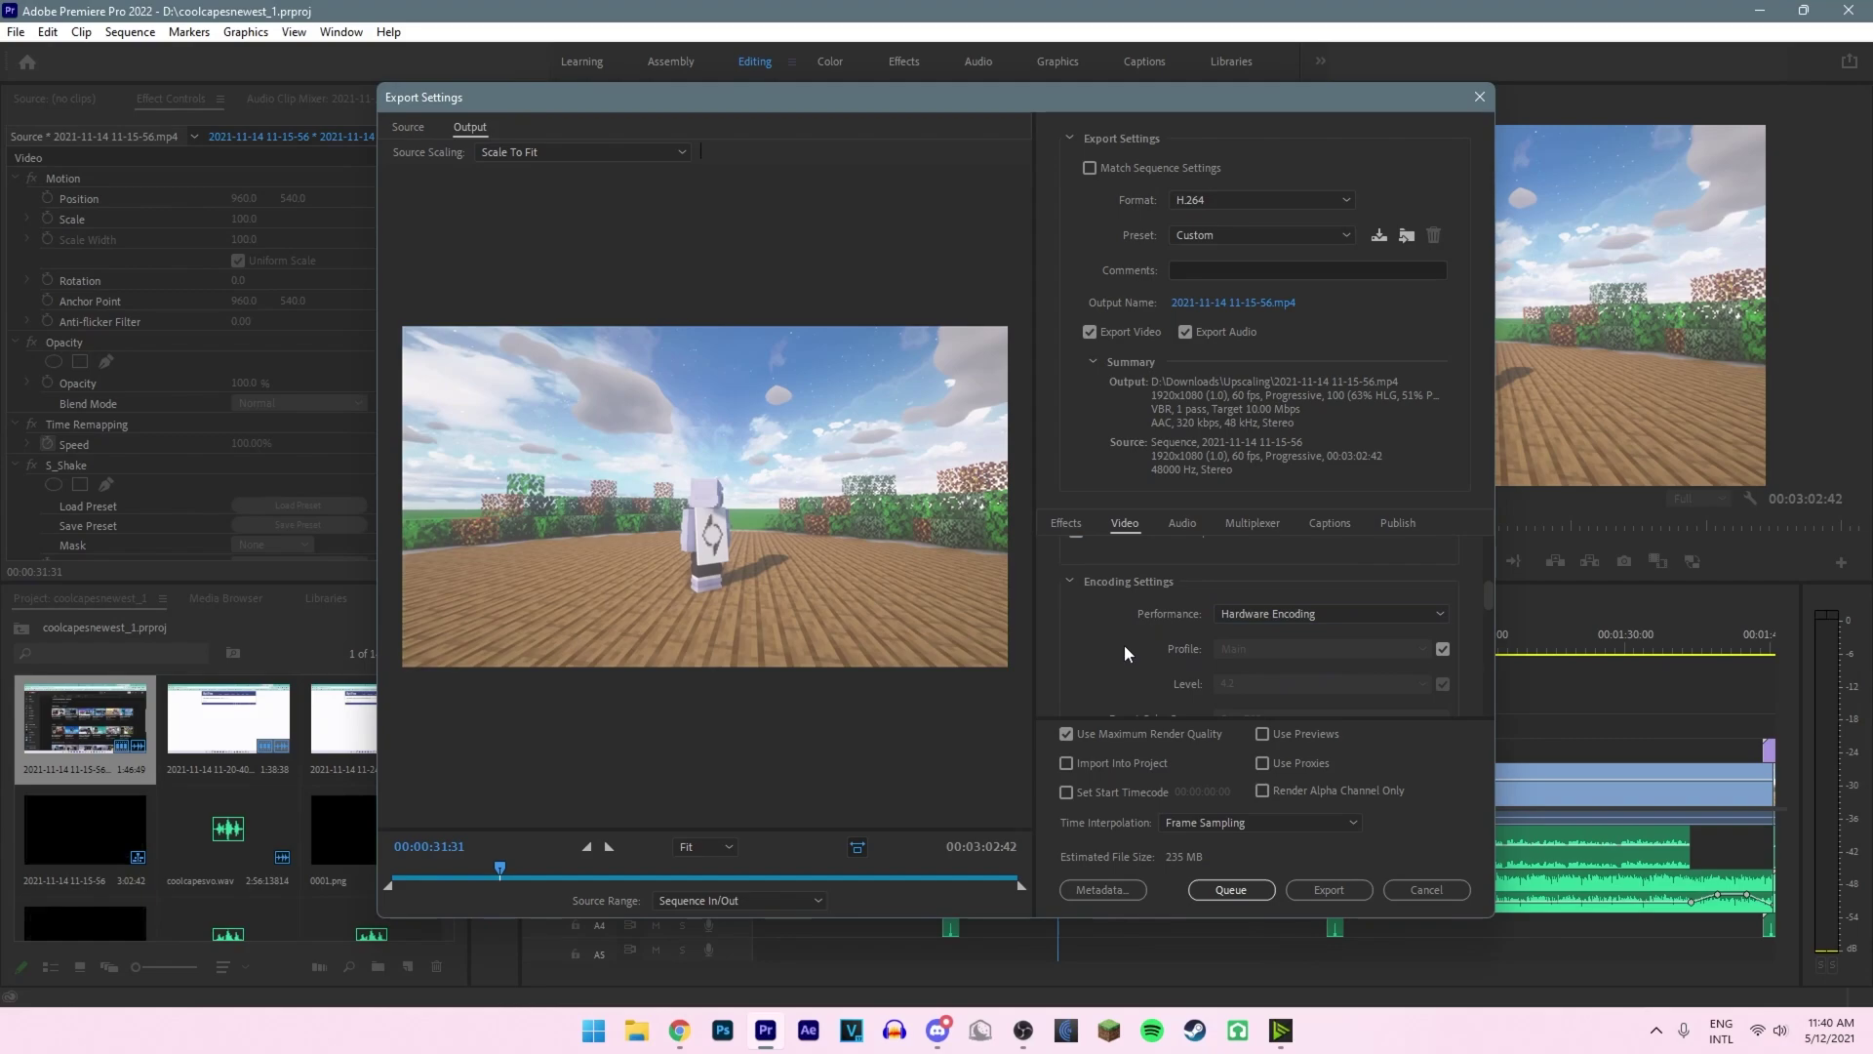
Step: Keep Bitrate Encoding at VBR, 1 pass and set Target Bitrate to 30 Mbps
{"action": "scroll", "coordinate": [1132, 615], "scroll_direction": "down", "scroll_amount": 3}
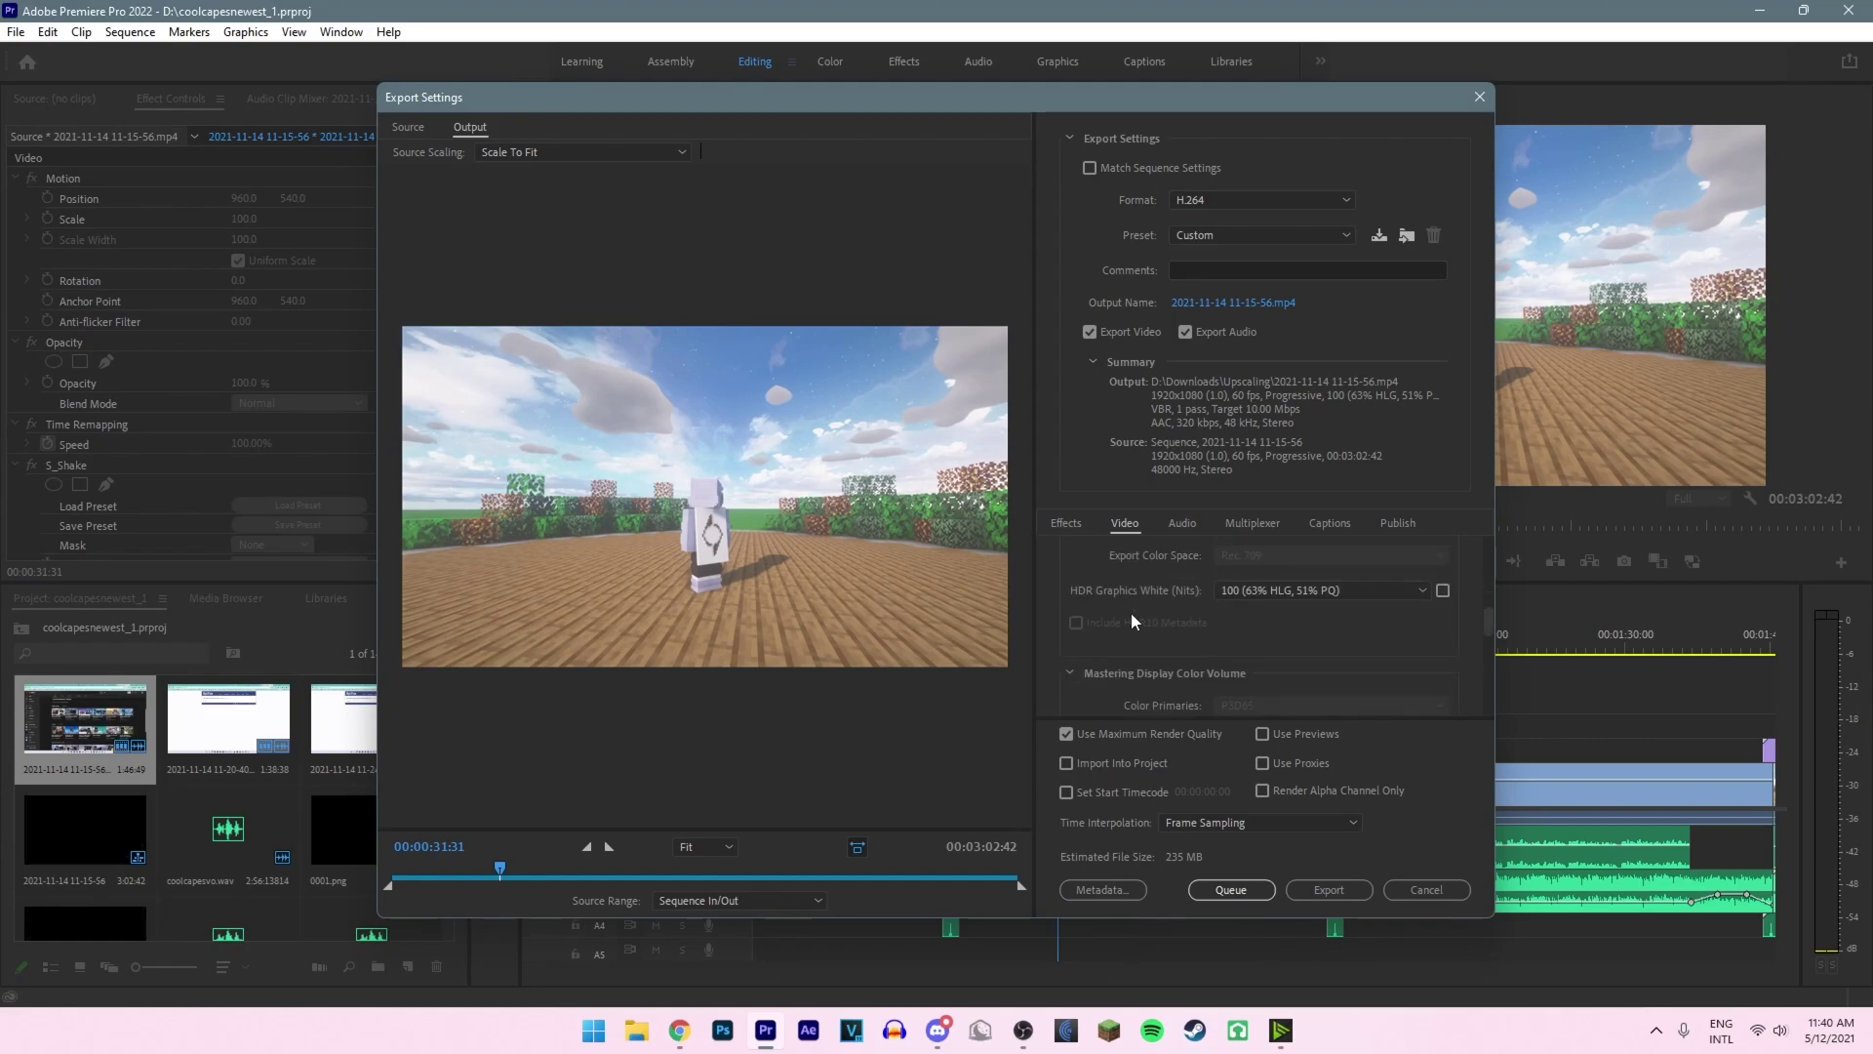
{"action": "scroll", "coordinate": [1122, 634], "scroll_direction": "down", "scroll_amount": 4}
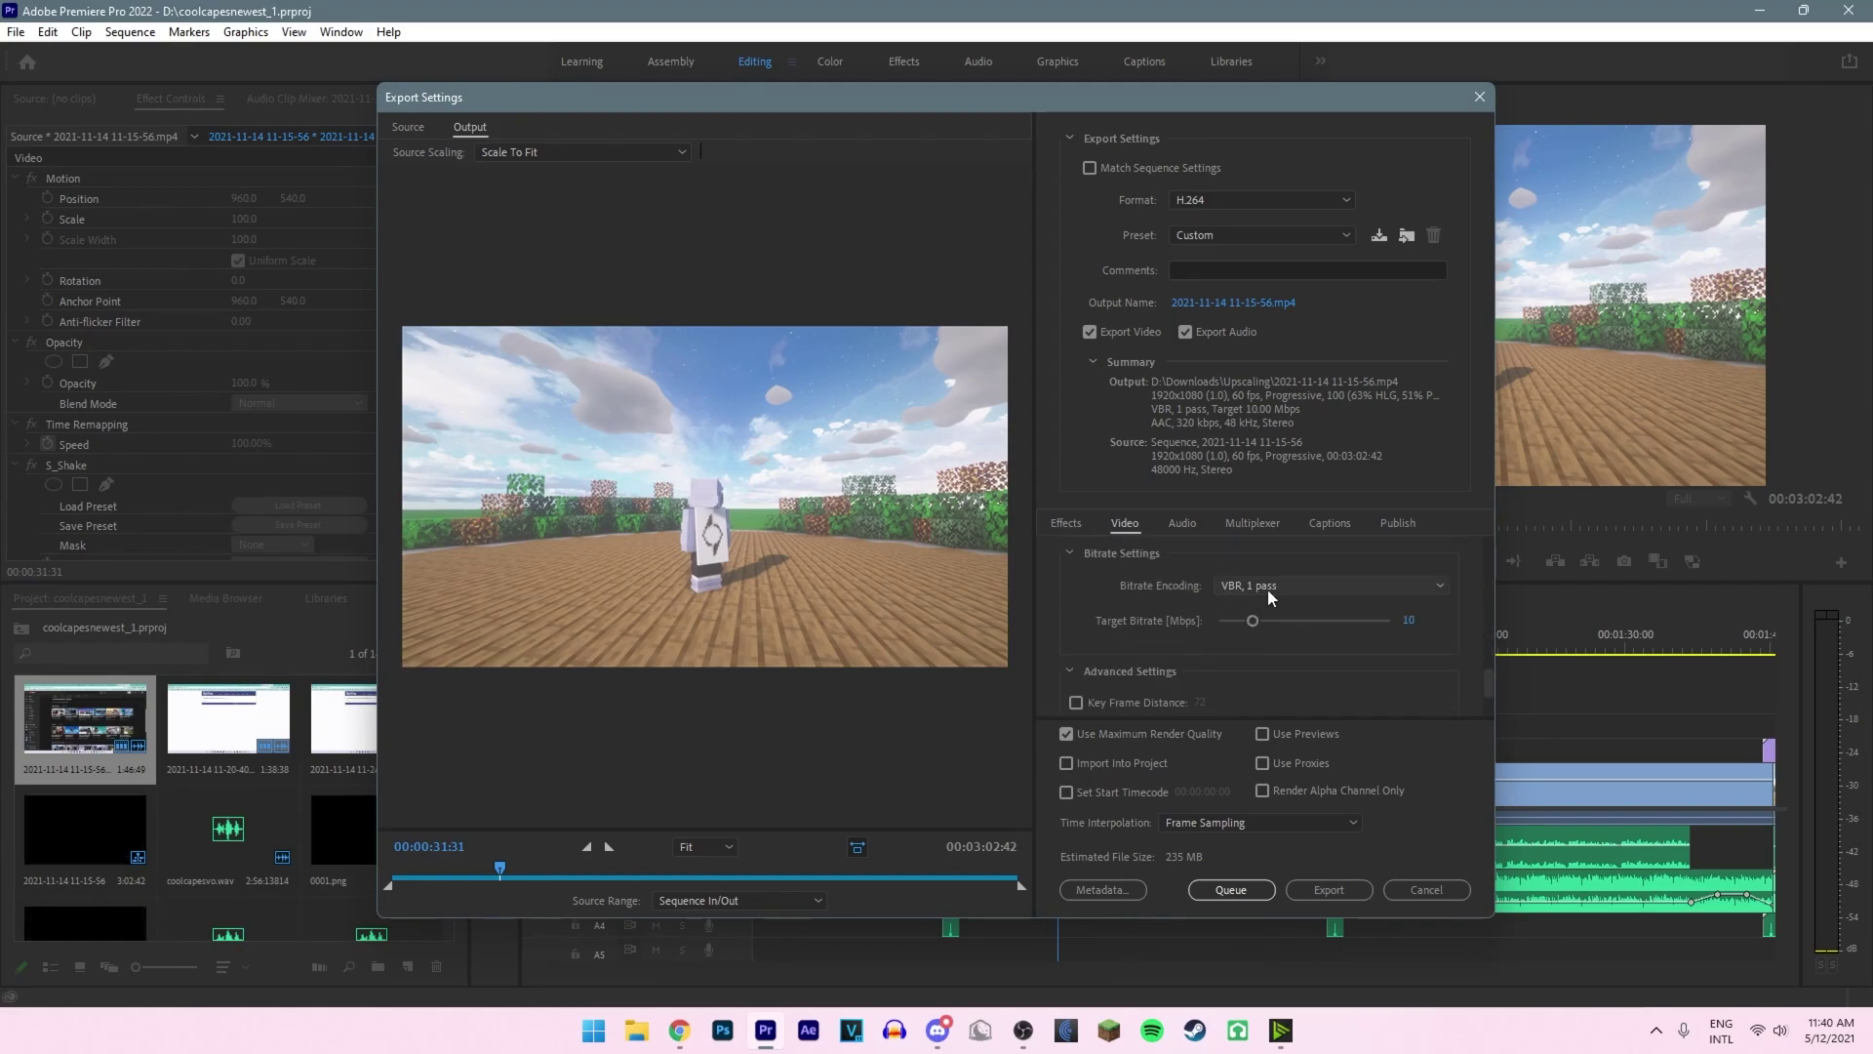
{"action": "left_click", "coordinate": [1268, 589]}
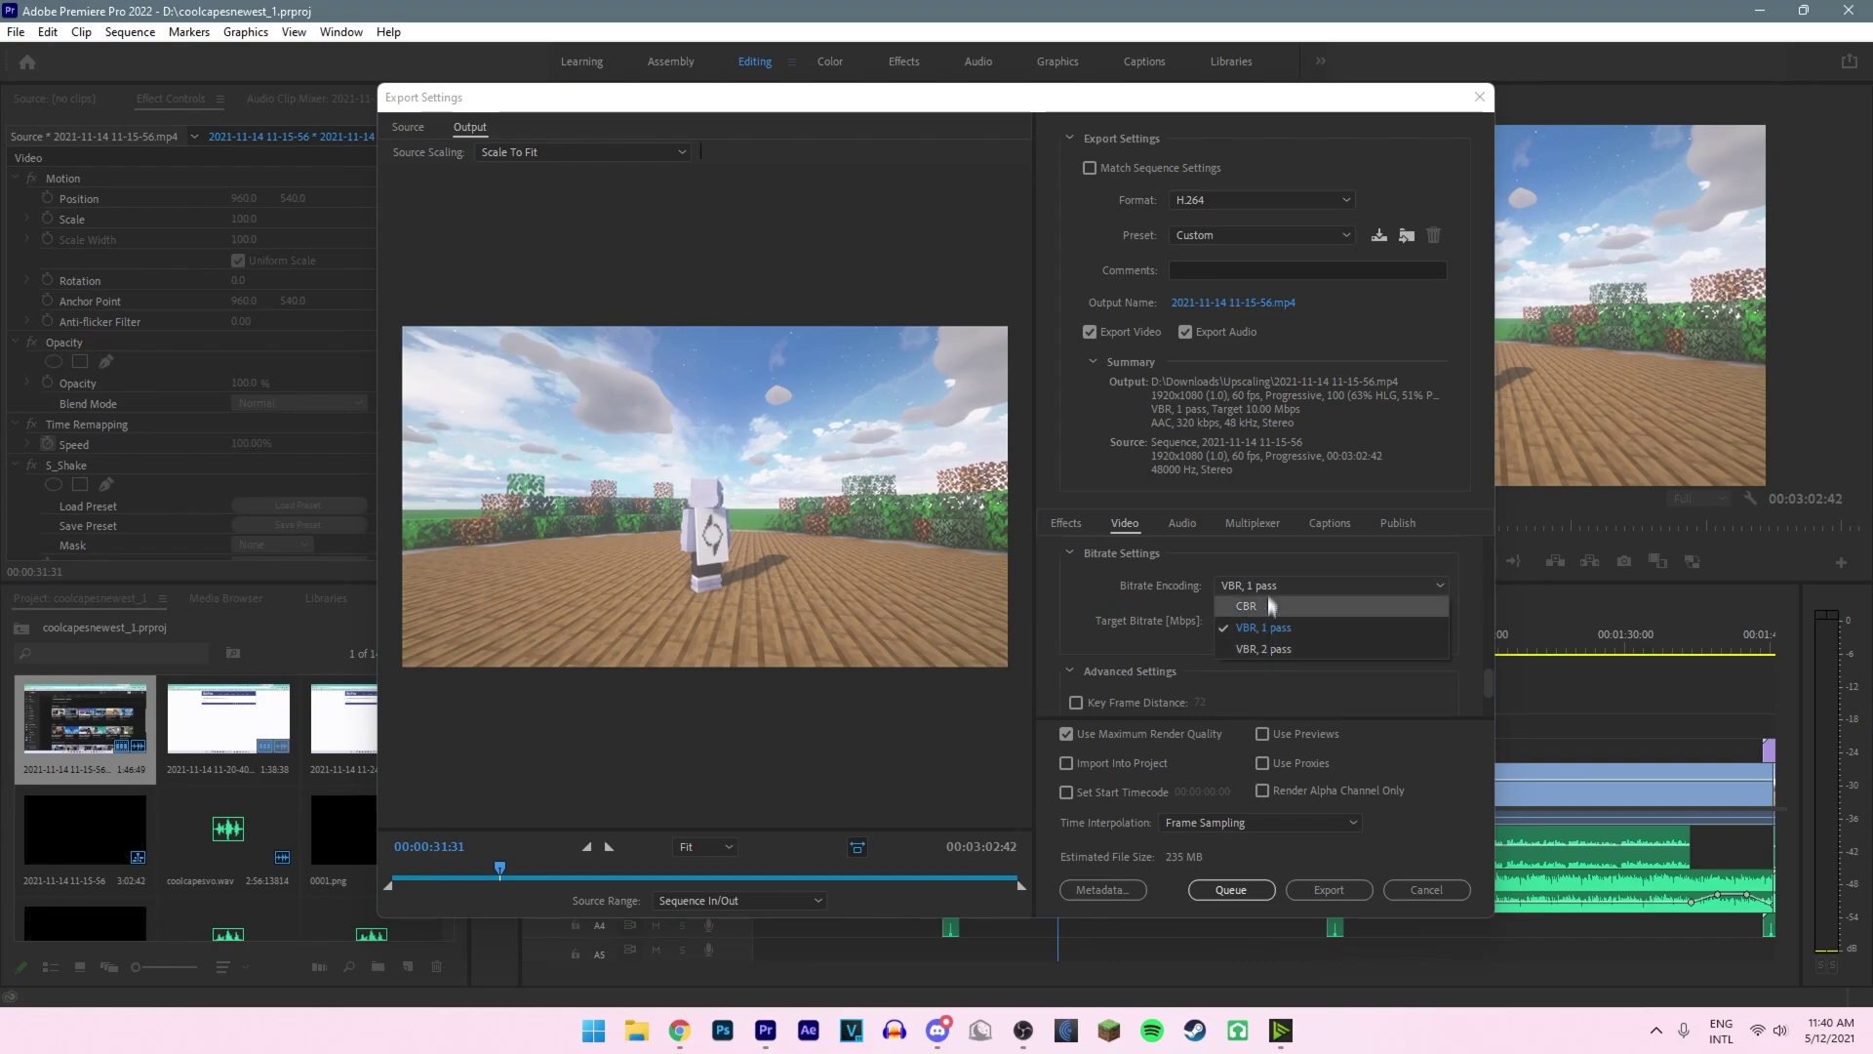
{"action": "left_click", "coordinate": [1278, 564]}
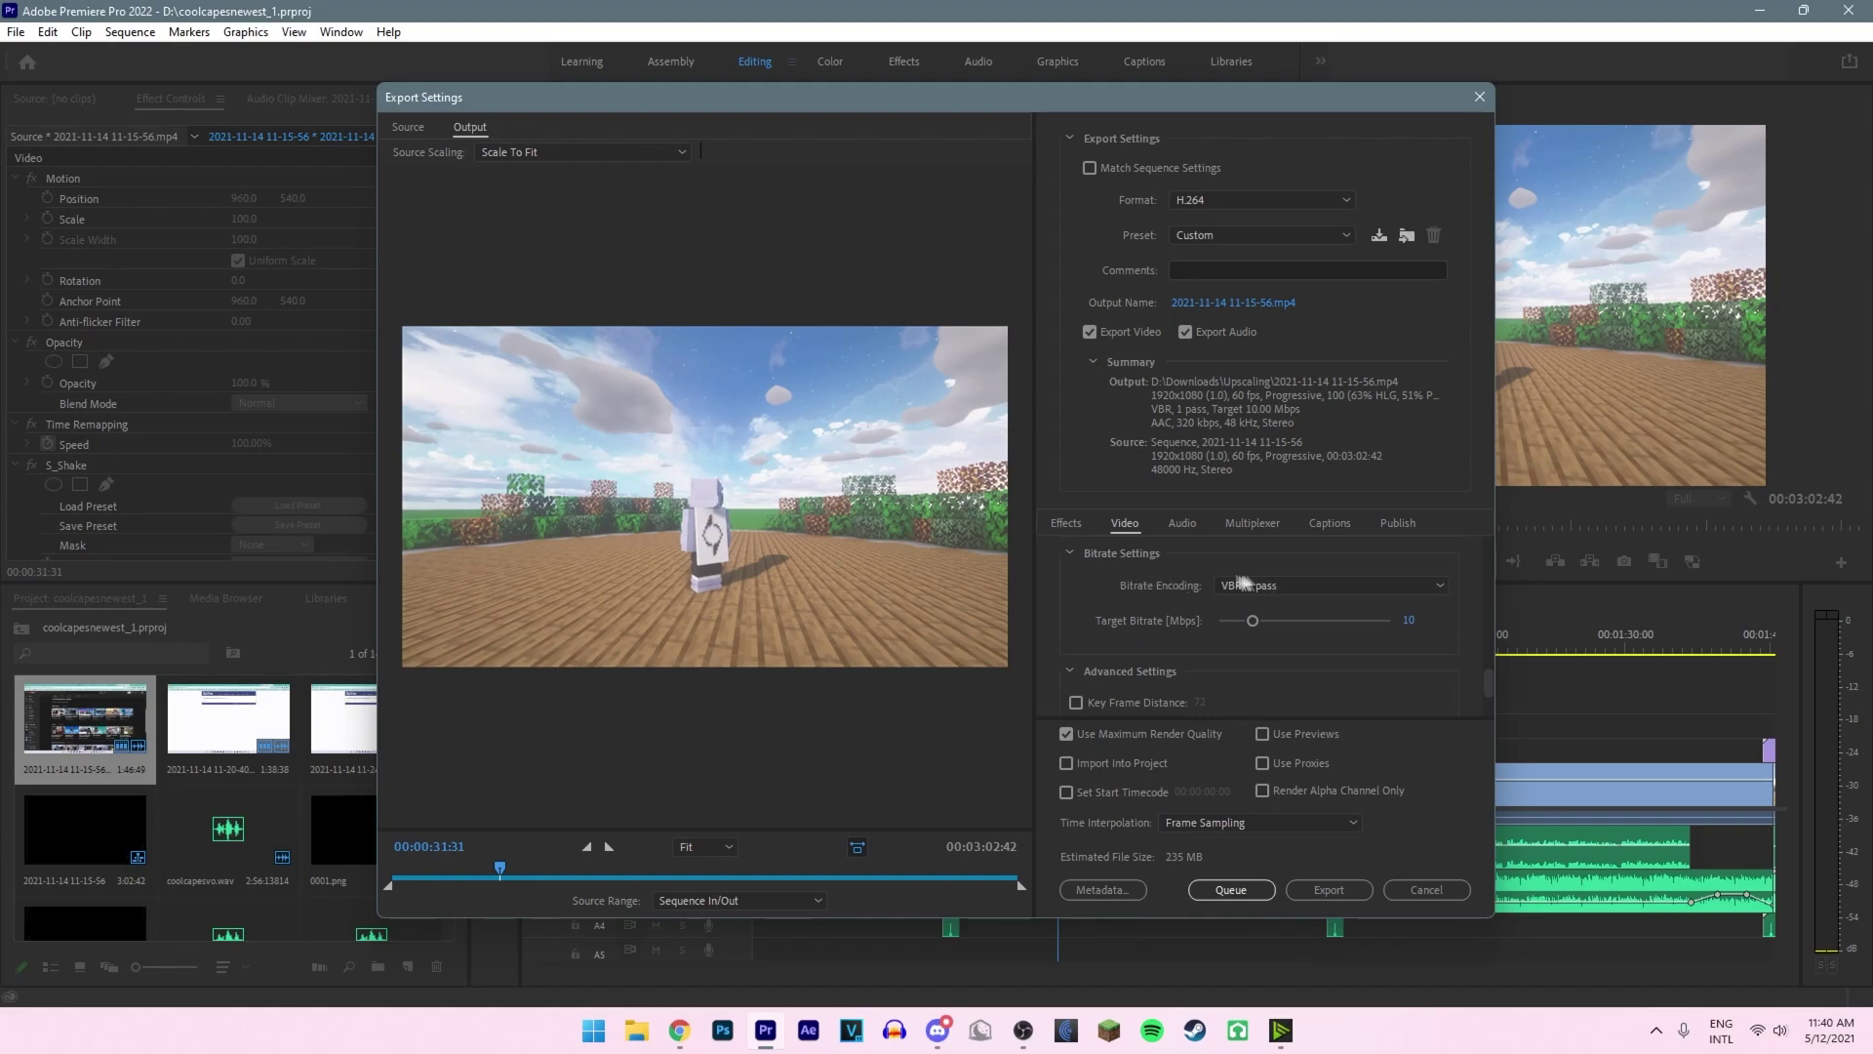
{"action": "left_click", "coordinate": [1268, 584]}
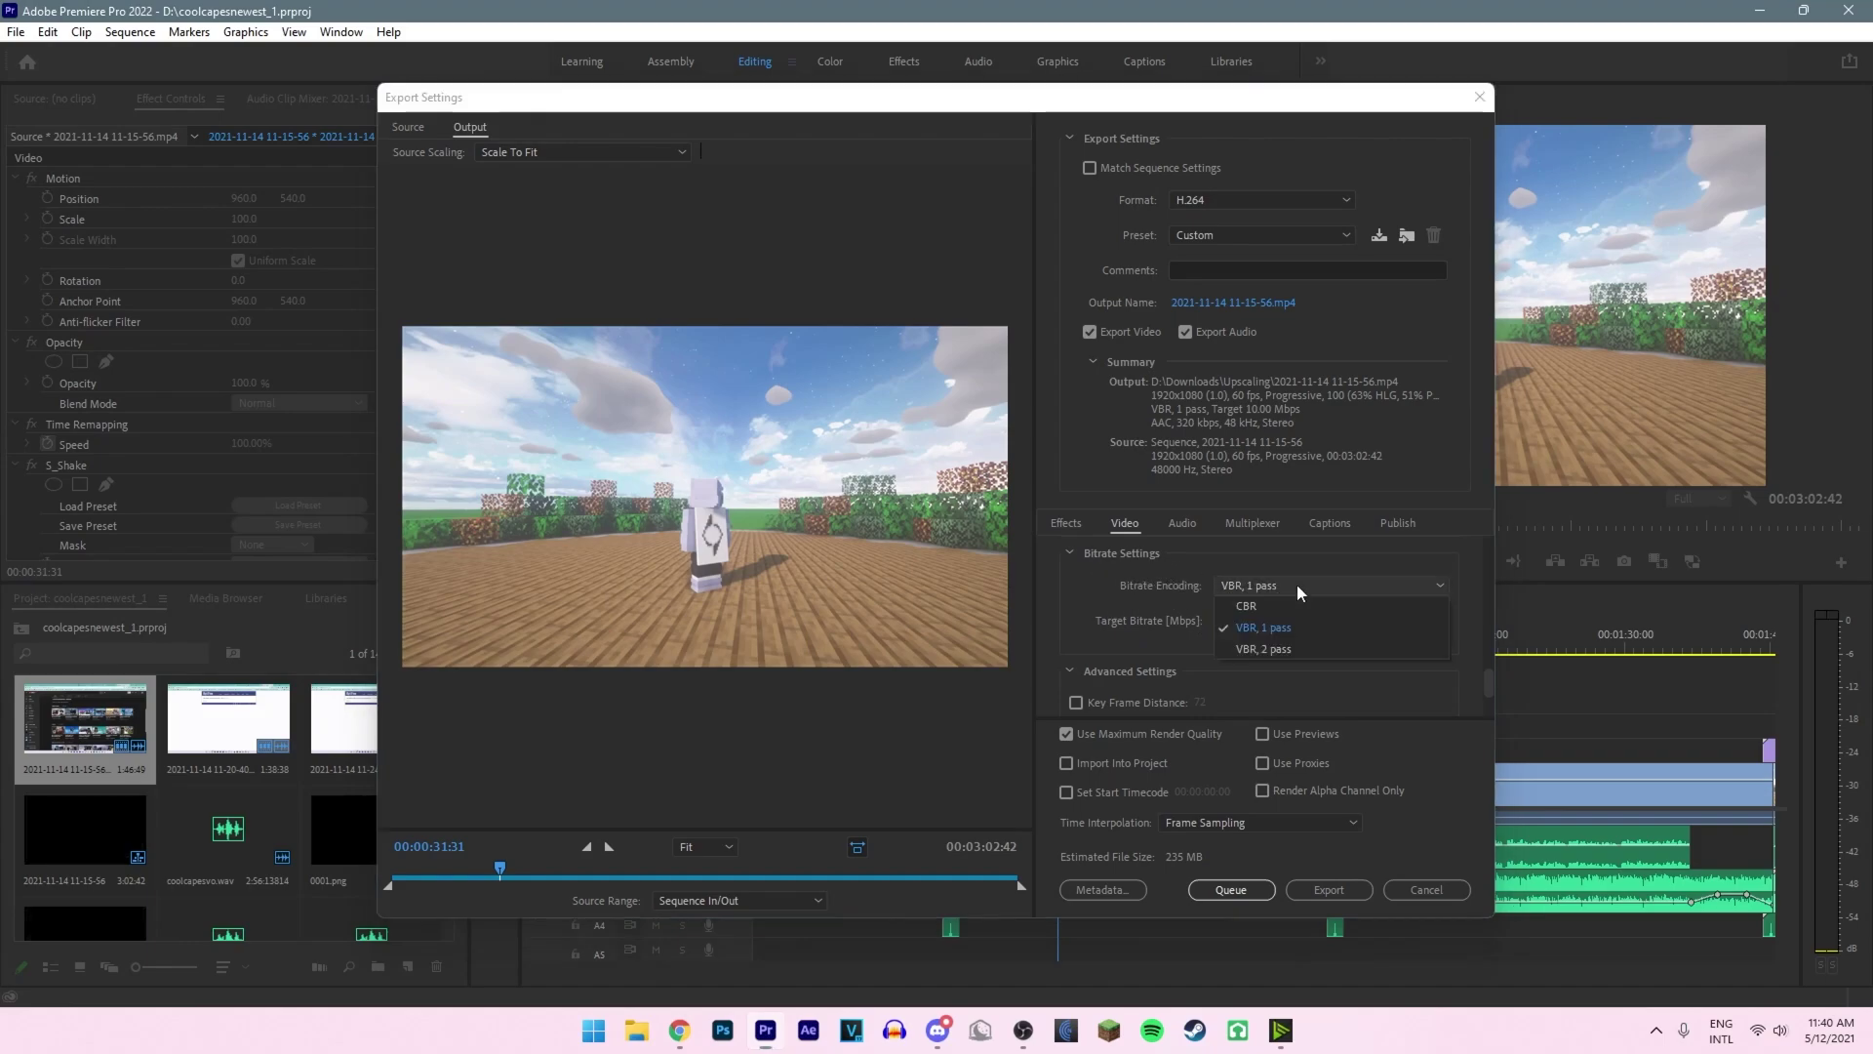
{"action": "left_click", "coordinate": [1270, 627]}
{"action": "left_click", "coordinate": [1411, 618]}
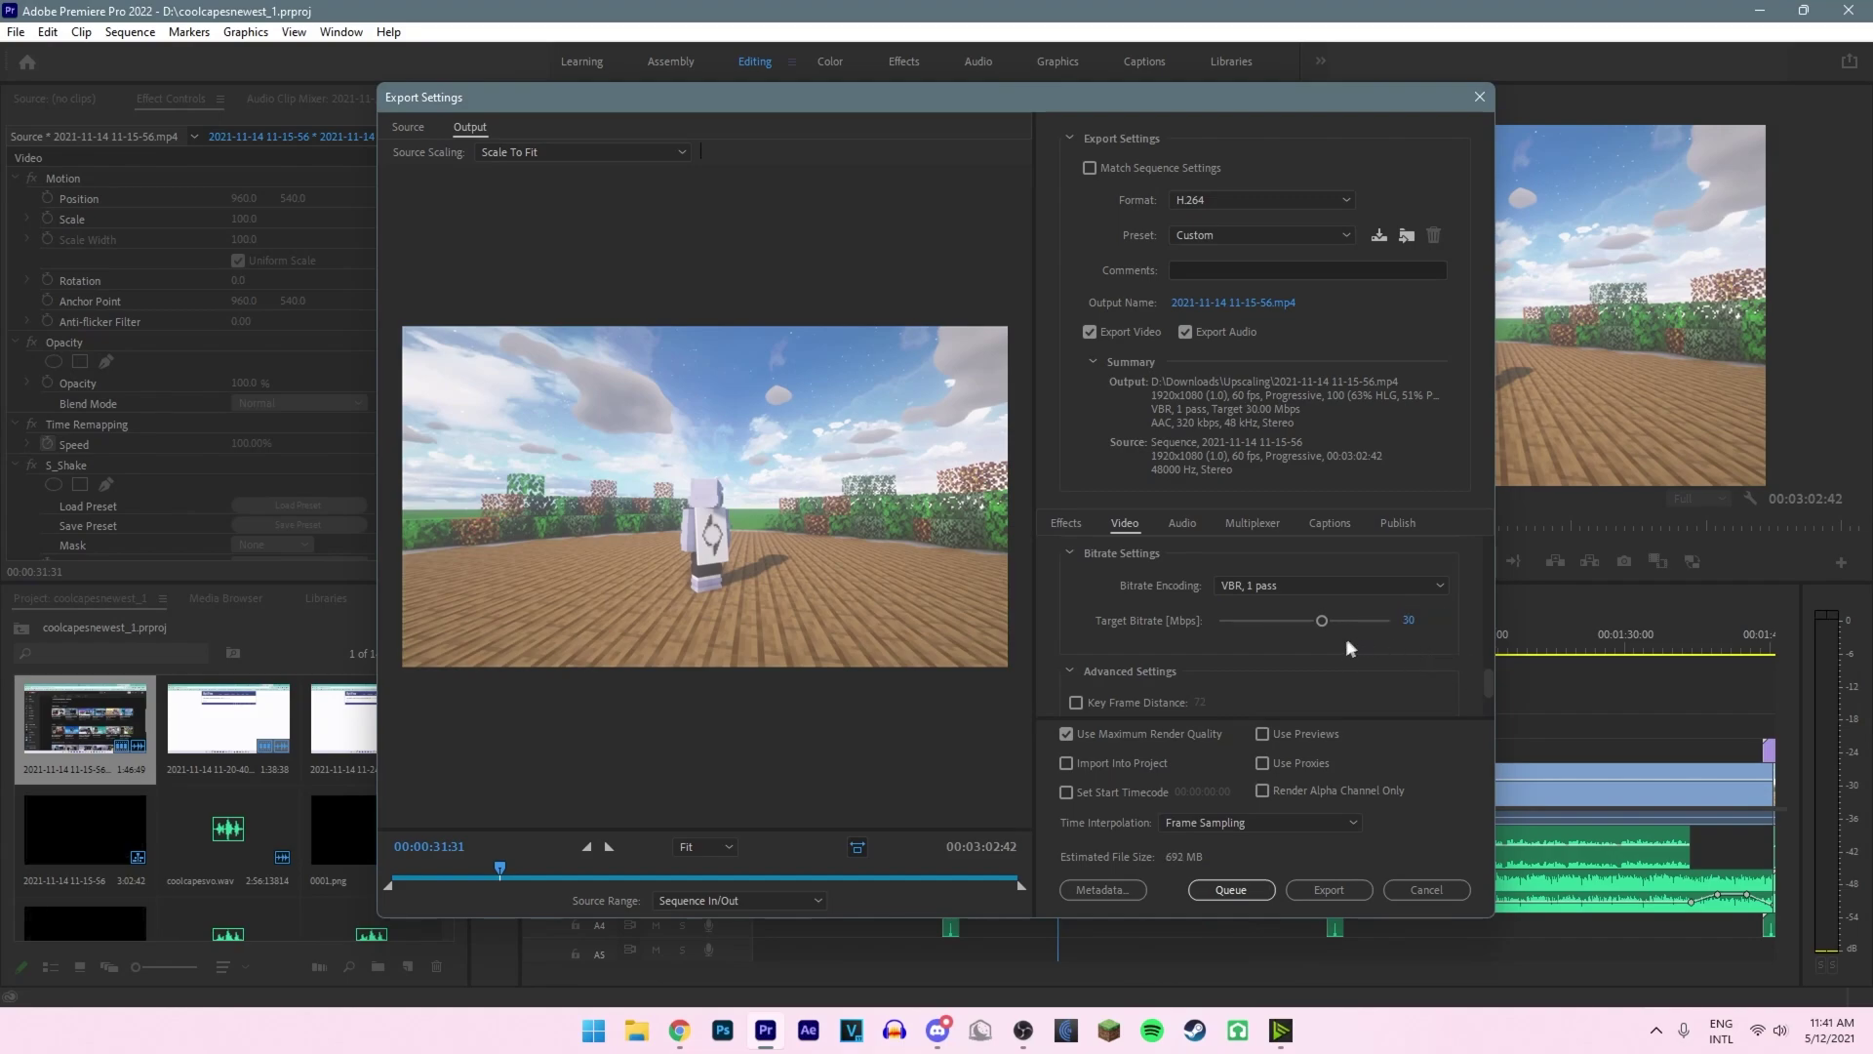
Step: Set the export's Time Interpolation to Frame Blending
{"action": "scroll", "coordinate": [1344, 644], "scroll_direction": "down", "scroll_amount": 1}
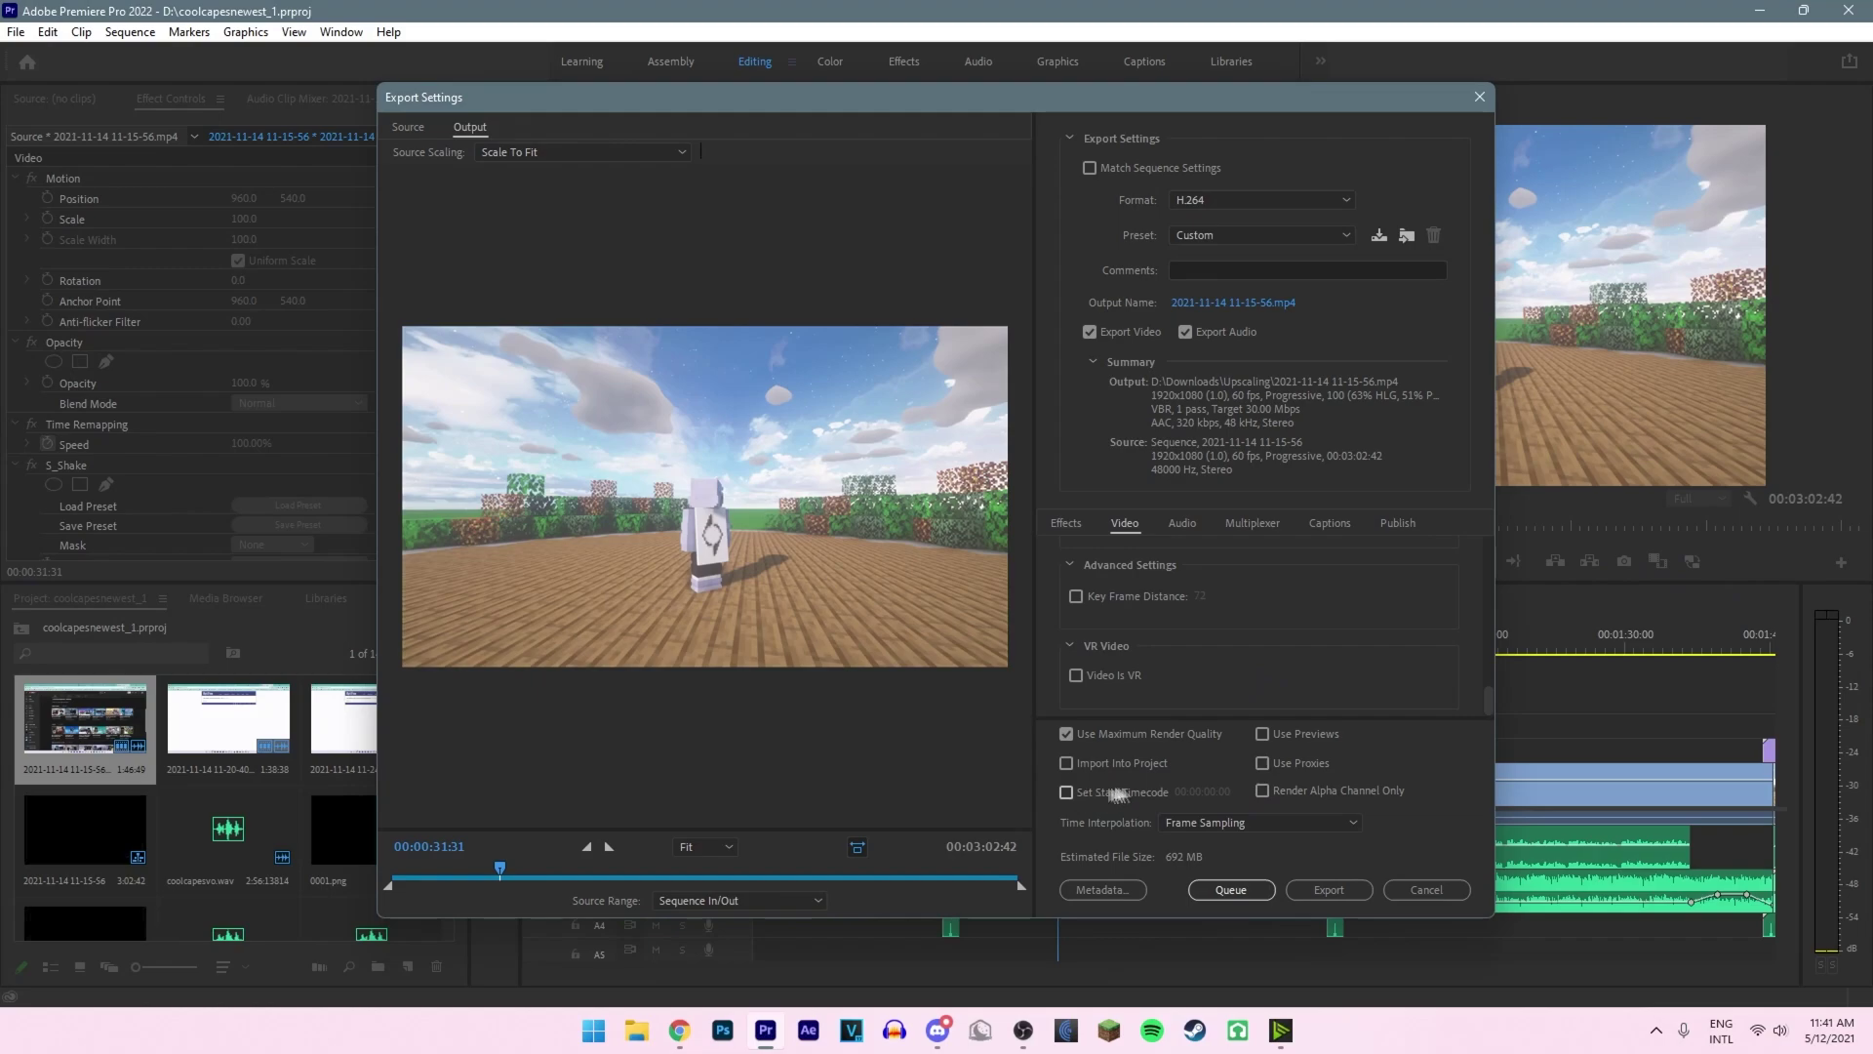
{"action": "left_click", "coordinate": [1219, 825]}
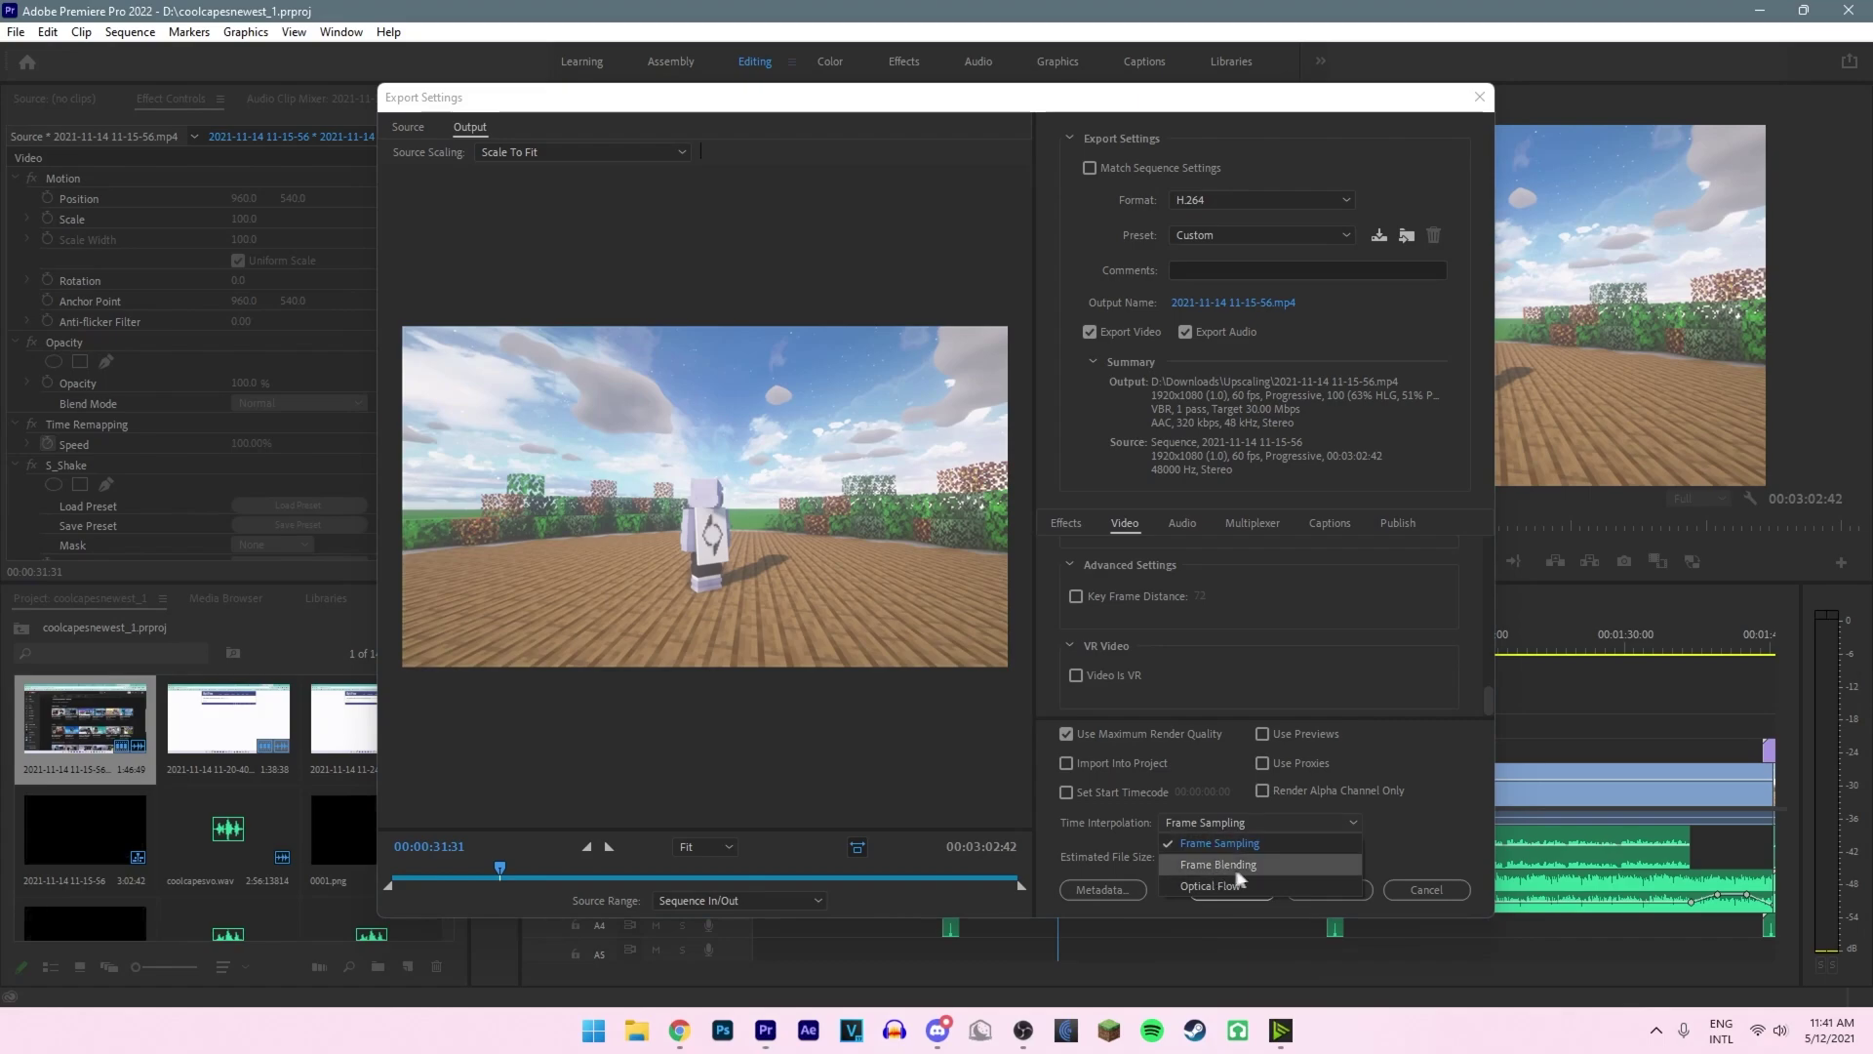
{"action": "left_click", "coordinate": [1249, 864]}
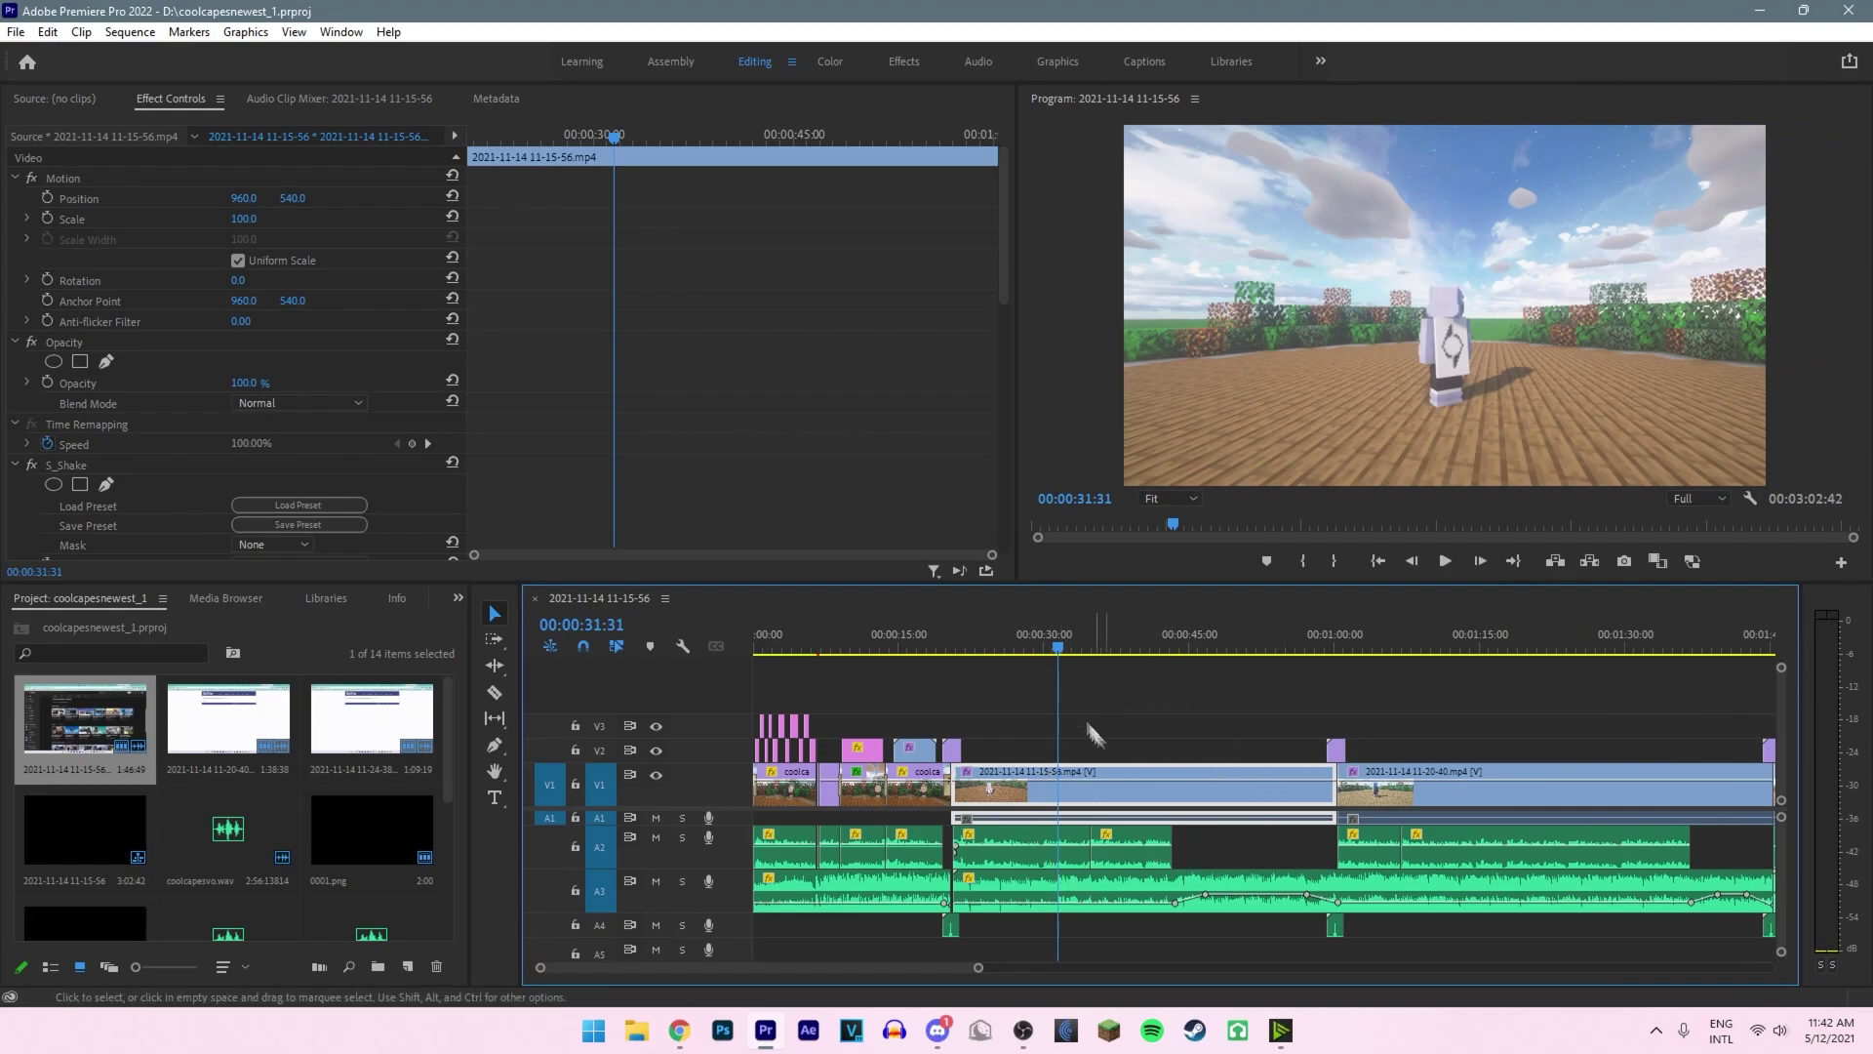
Step: Scrub the Premiere Pro sequence and park the playhead at 00:00:46:25 on the caped character close-up
{"action": "left_click_drag", "start_coordinate": [1060, 648], "coordinate": [1153, 648]}
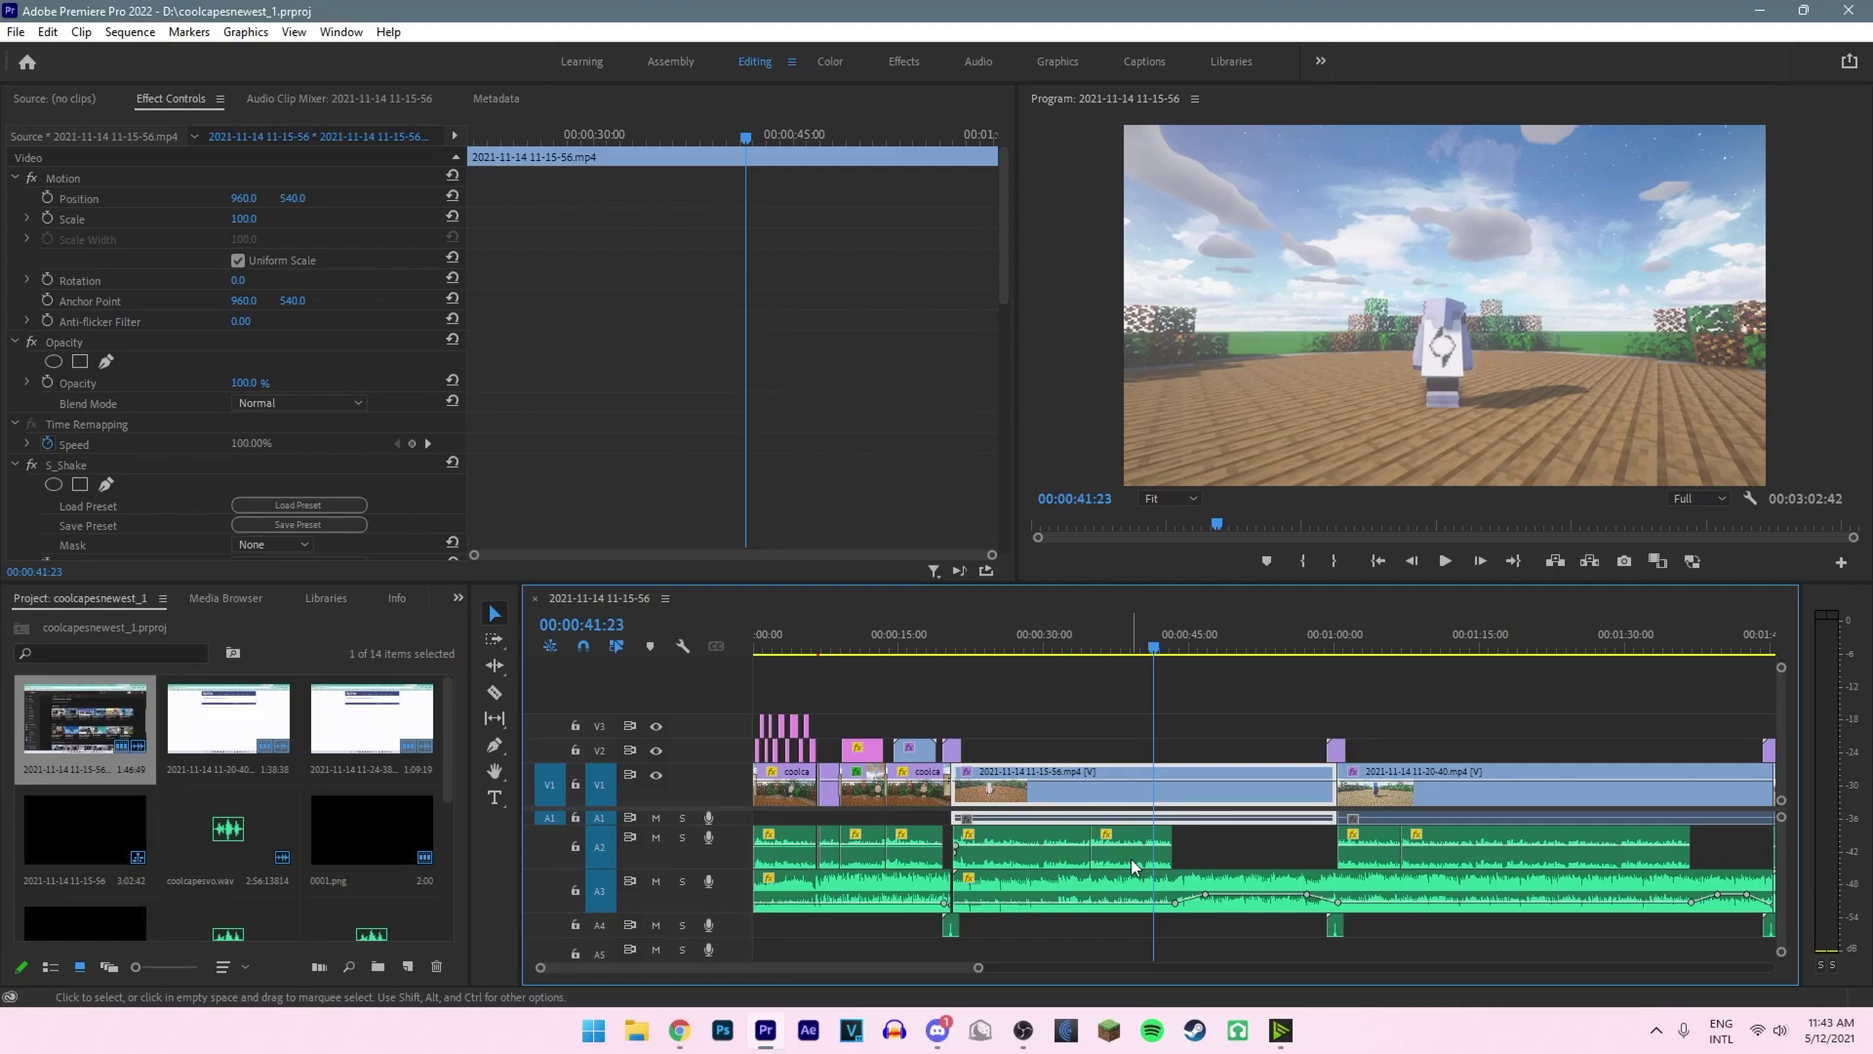
{"action": "left_click", "coordinate": [1201, 645]}
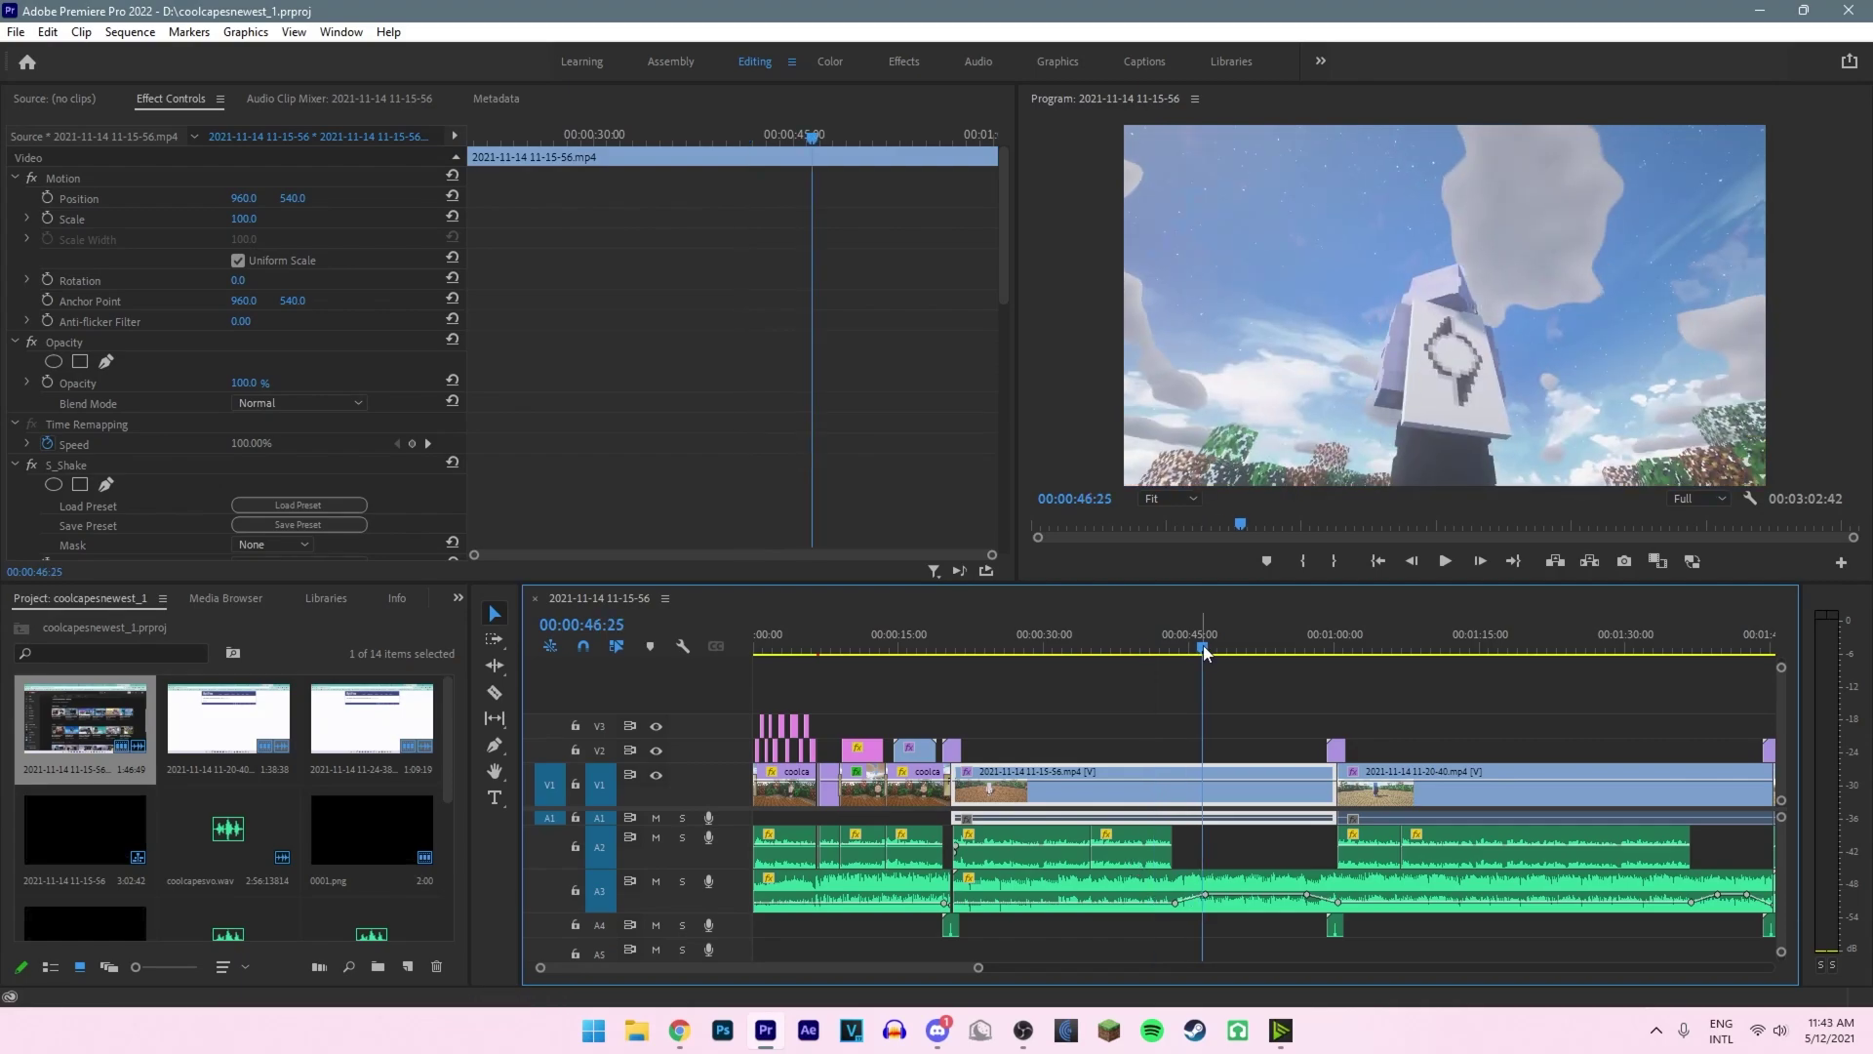